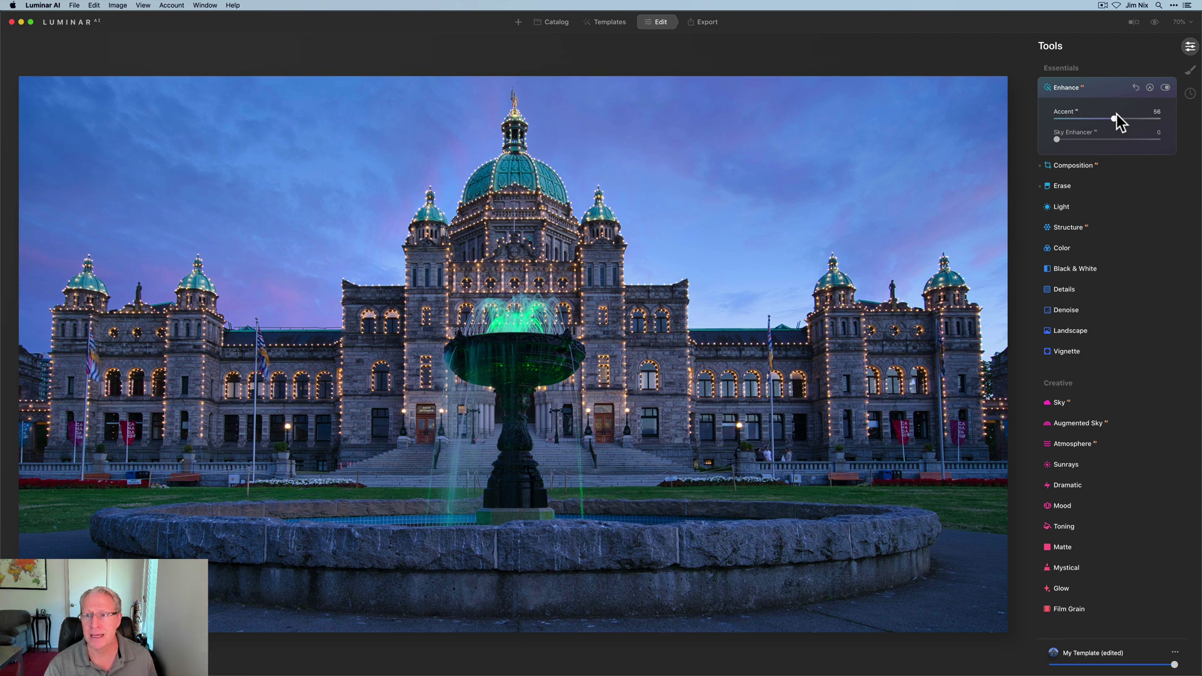
- Adjust the photo's white balance in the Light tool to Temperature 4629 and Tint 16
click(1064, 206)
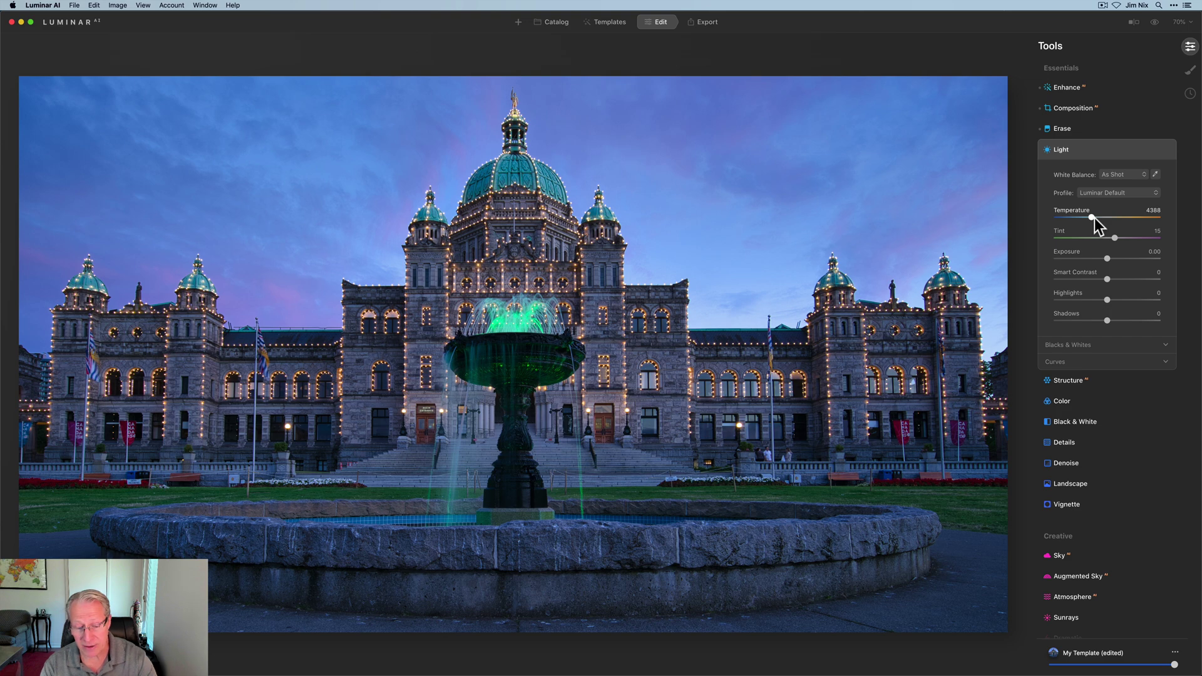
drag(1094, 218, 1095, 219)
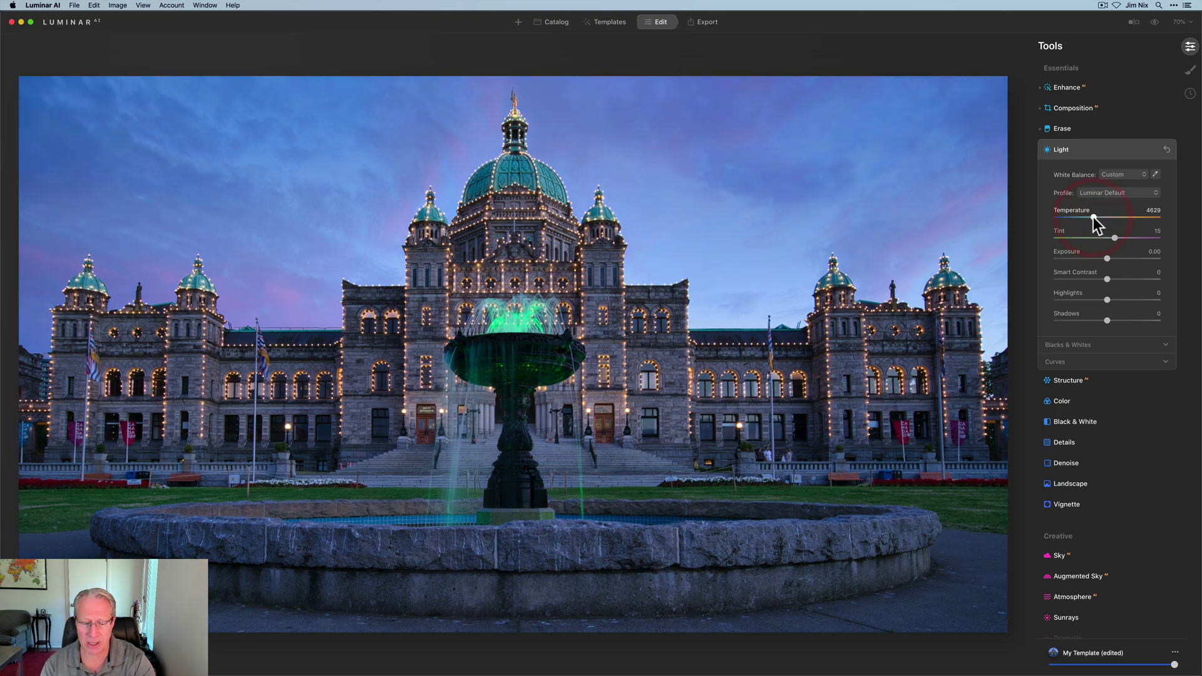
drag(1115, 237, 1116, 238)
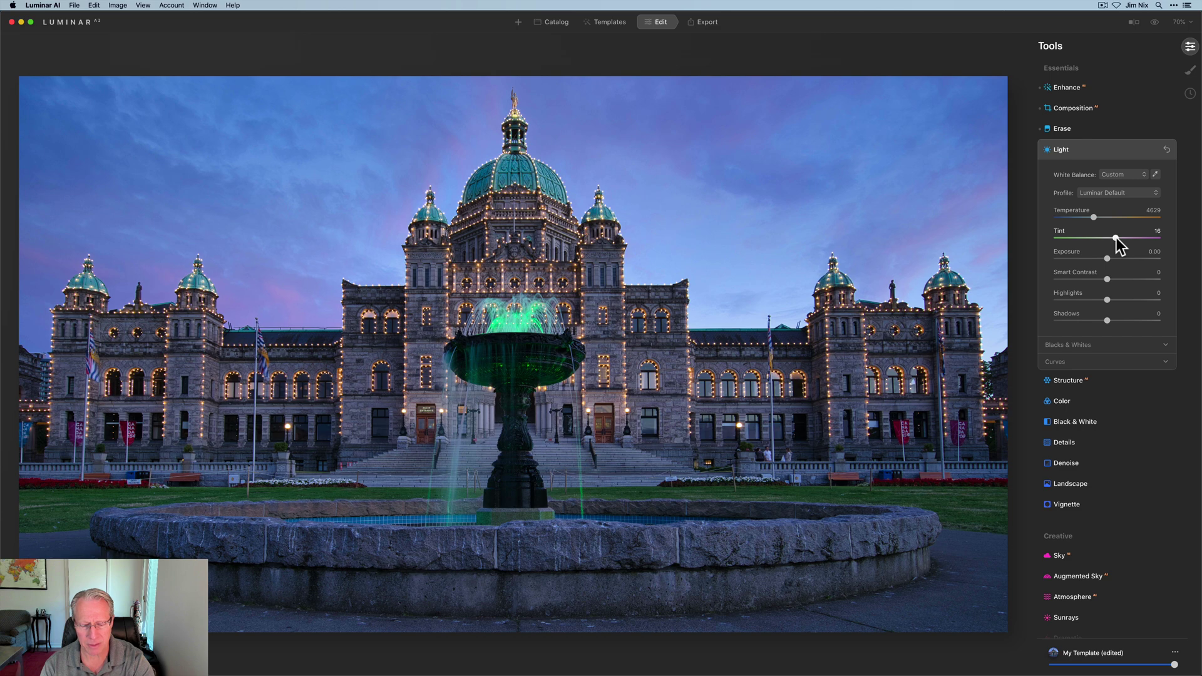
- Set Smart Contrast to 35, Highlights to -70 and Shadows to 19, and compare the photo with its original
drag(1107, 279, 1120, 279)
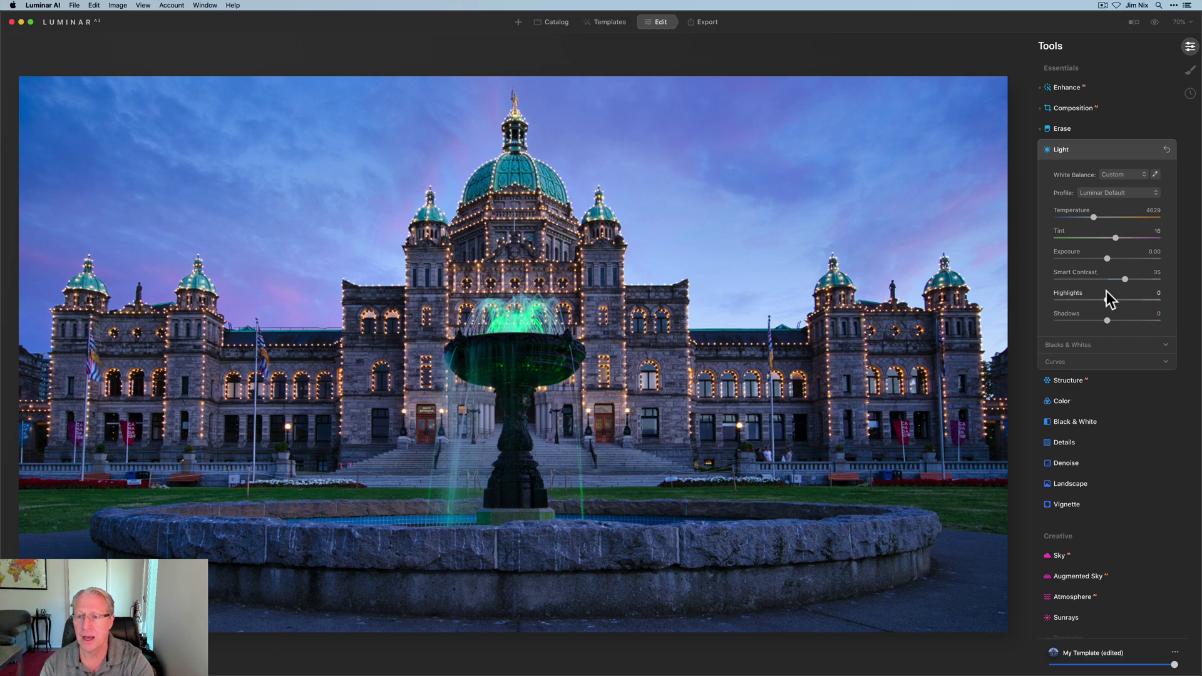
drag(1108, 300, 1073, 297)
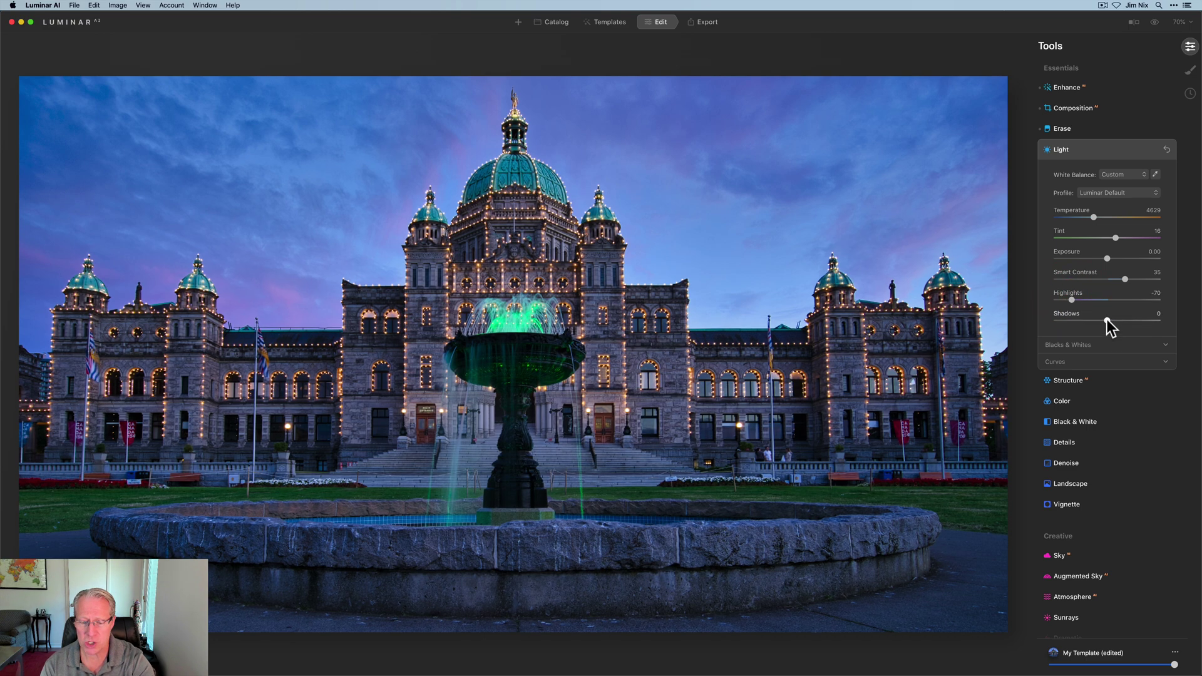
drag(1106, 321, 1111, 321)
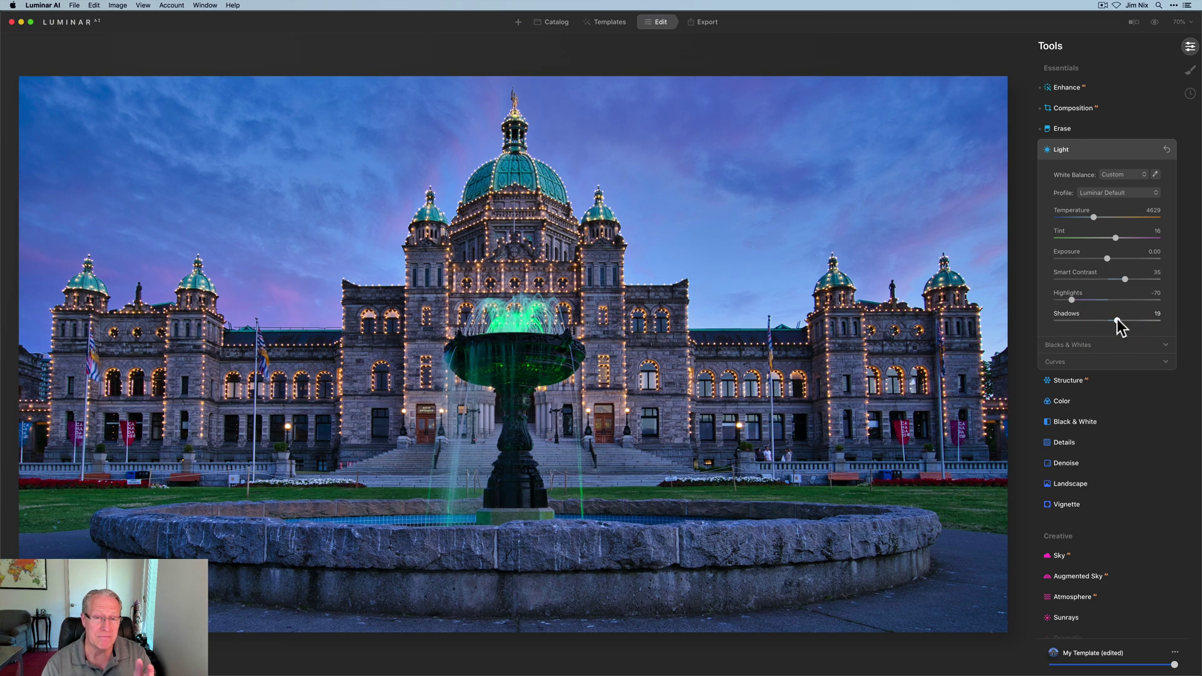
click(1154, 22)
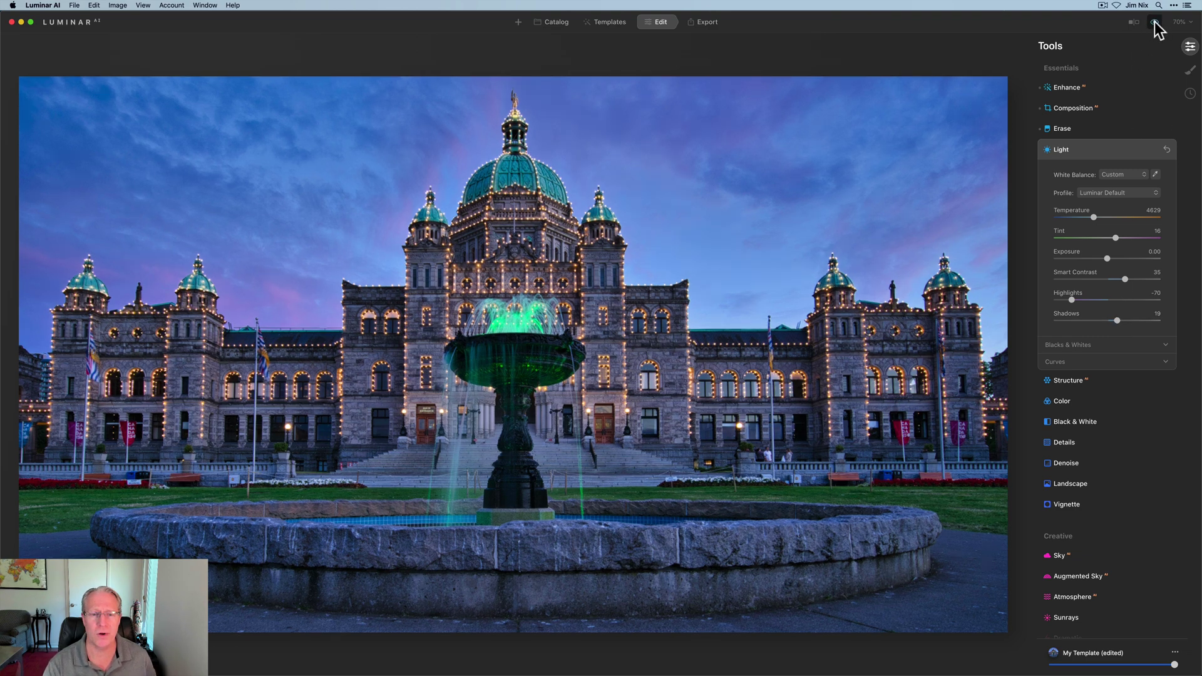
click(1154, 22)
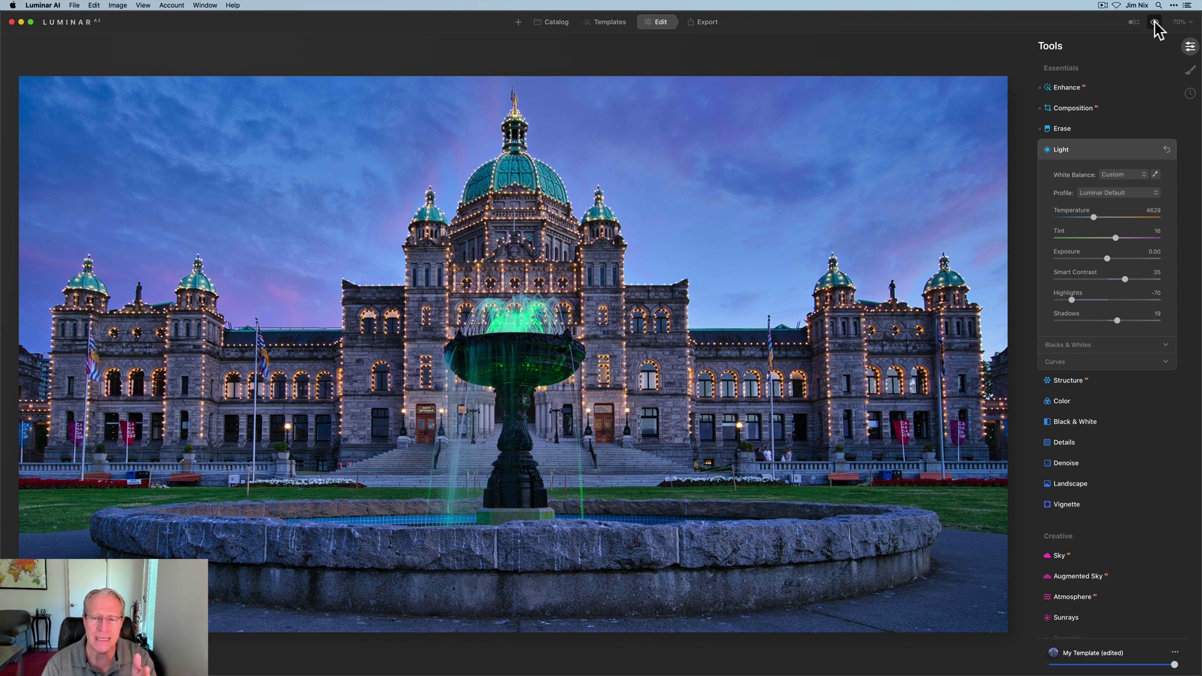
click(1103, 150)
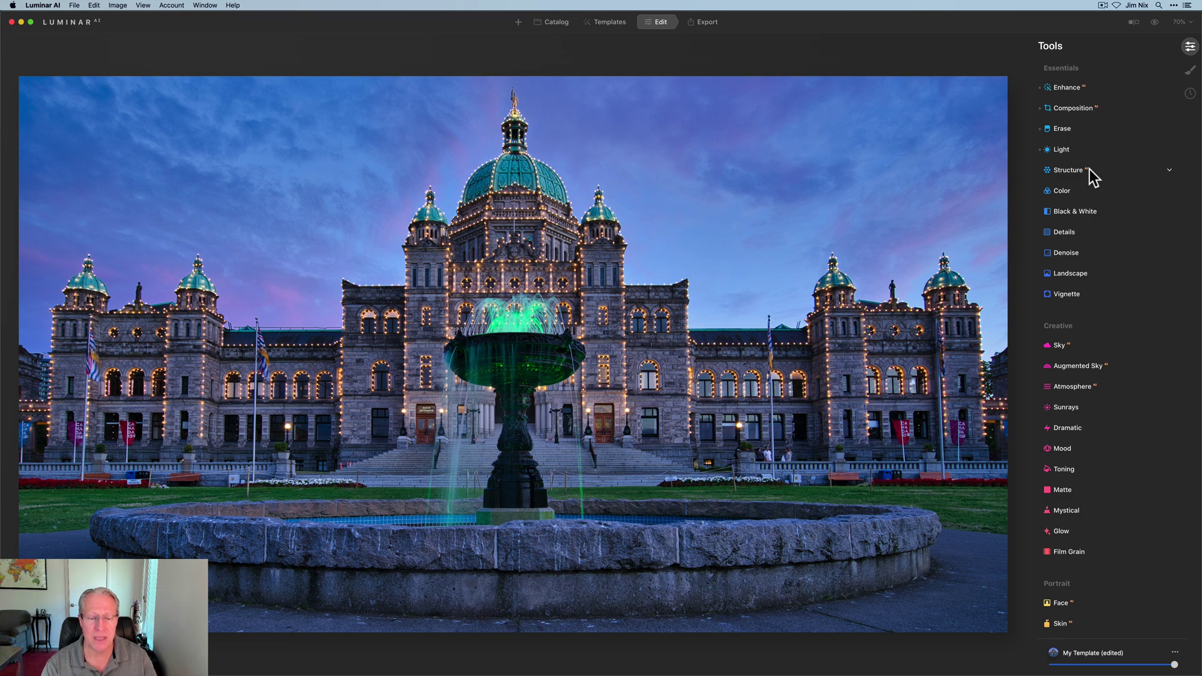
- Soften only the sky with a Structure amount of -52, painting its mask with a brush radius of 136
click(1089, 170)
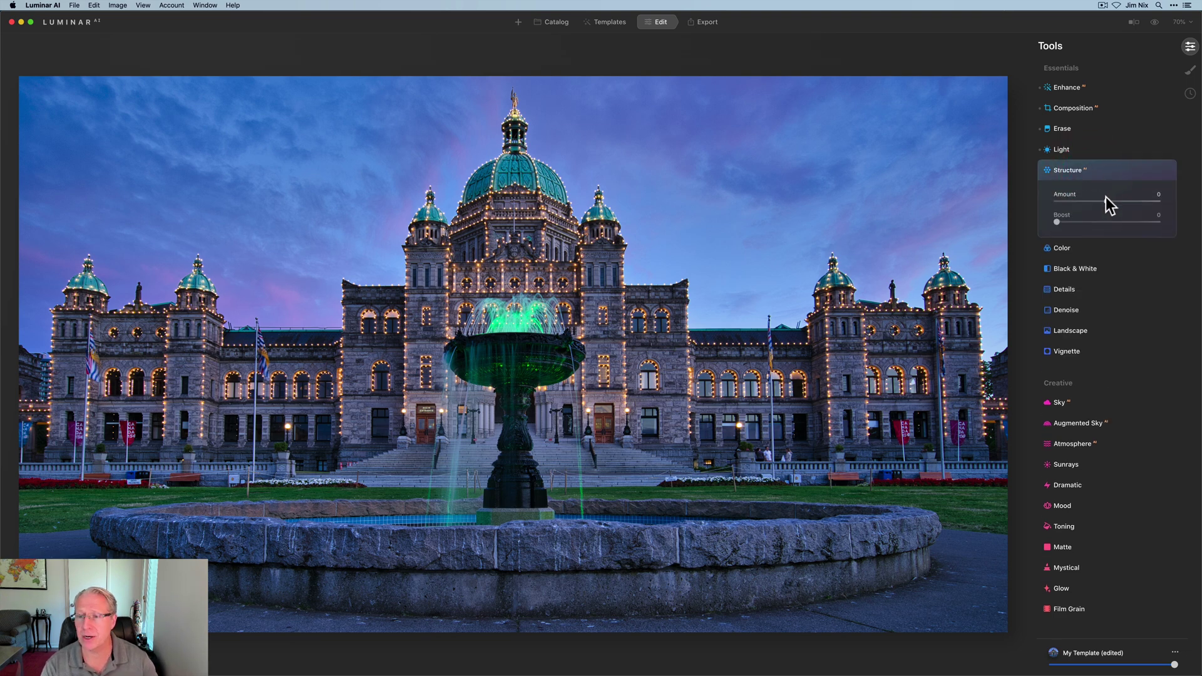
drag(1105, 201, 1082, 202)
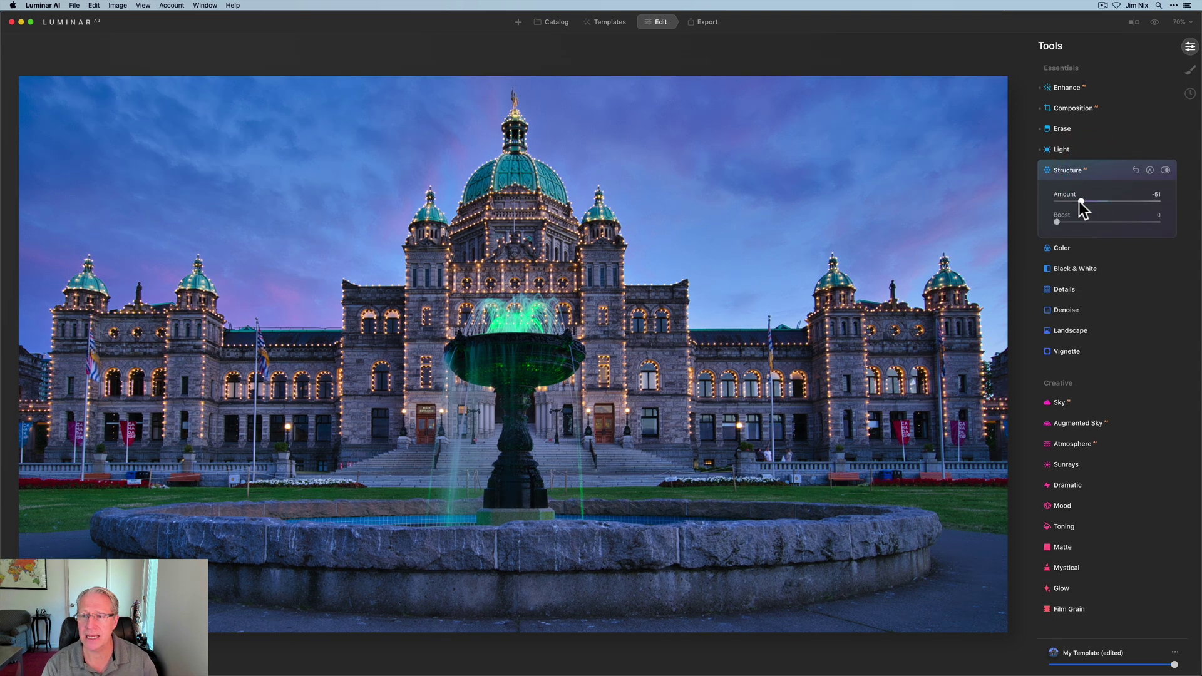
click(1150, 170)
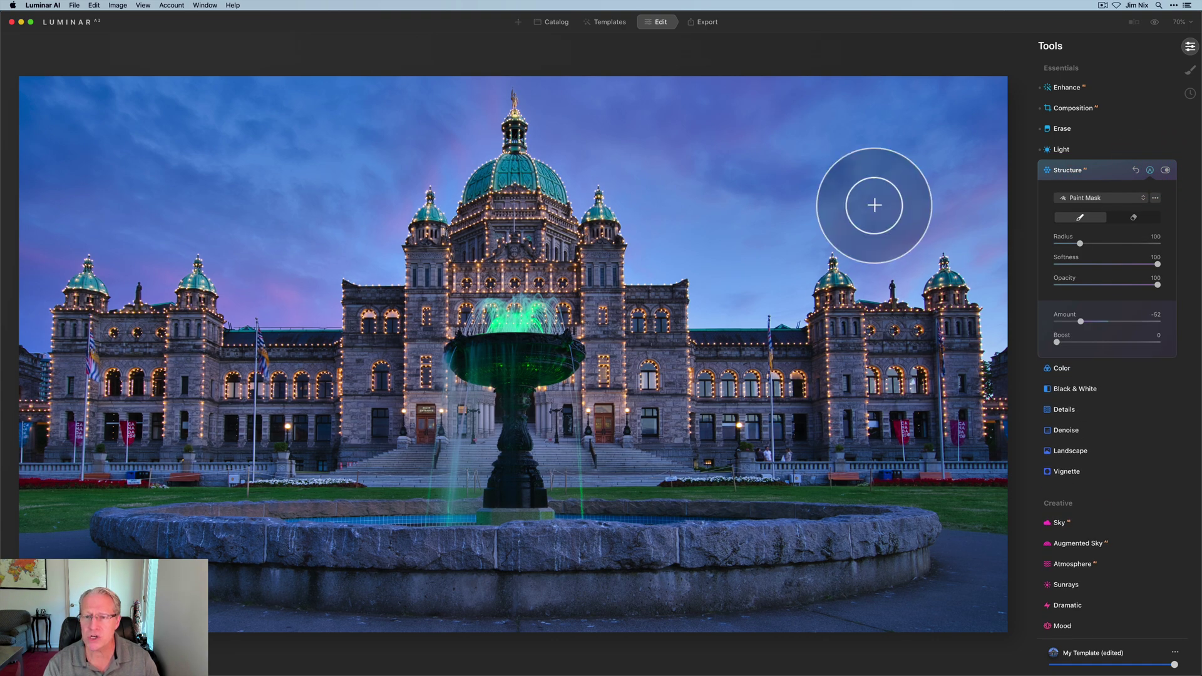
key(bracketright)
key(bracketright)
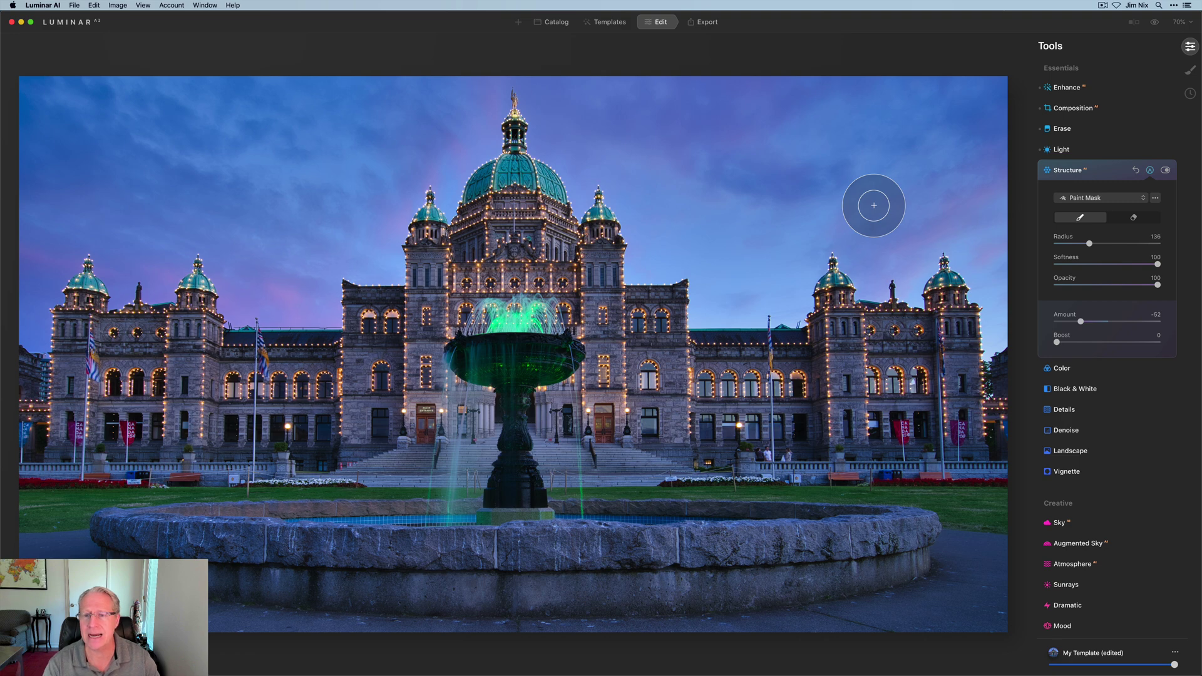
mouse_move(860, 202)
mouse_down()
mouse_move(907, 194)
mouse_move(985, 236)
mouse_move(893, 250)
mouse_move(848, 206)
mouse_move(795, 247)
mouse_move(768, 288)
mouse_move(748, 252)
mouse_move(676, 247)
mouse_move(754, 214)
mouse_move(671, 228)
mouse_up()
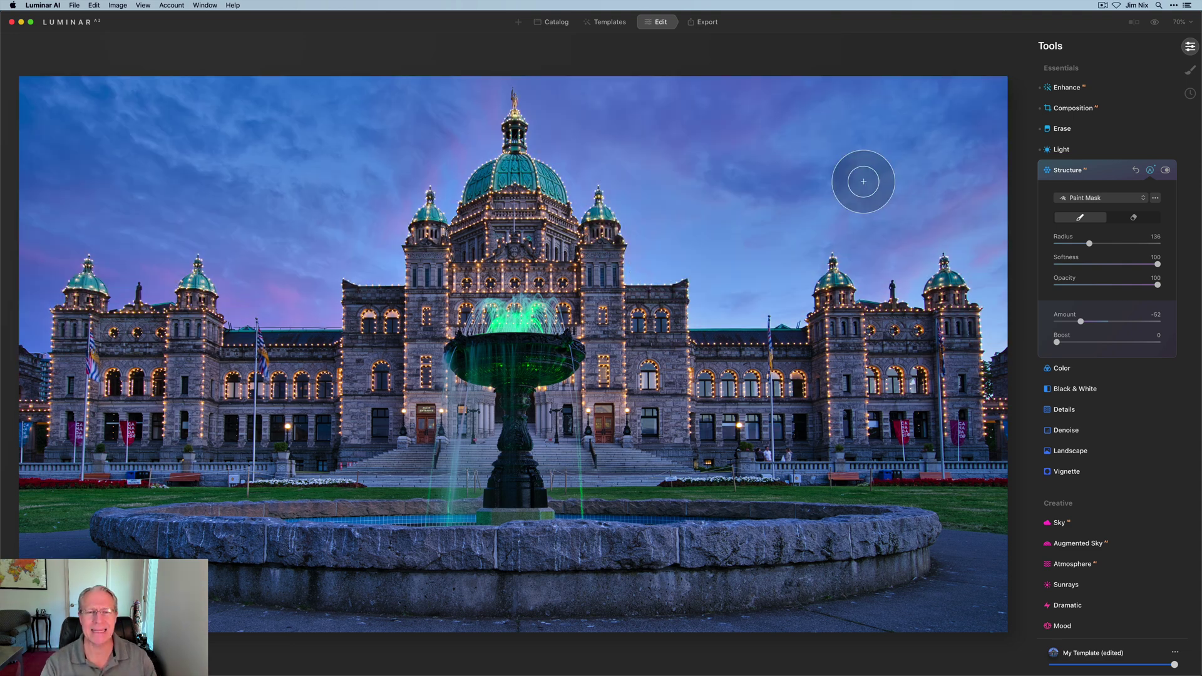
click(1099, 171)
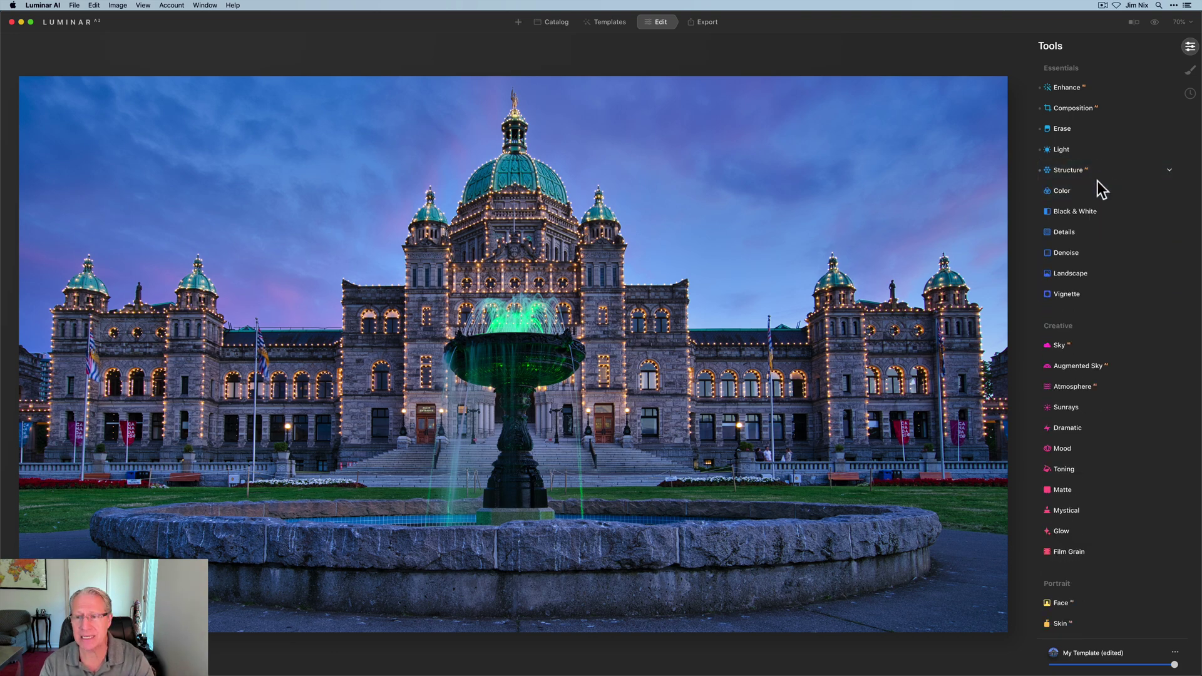
- Lower the photo's overall Saturation to -10 in the Color tool
click(1077, 190)
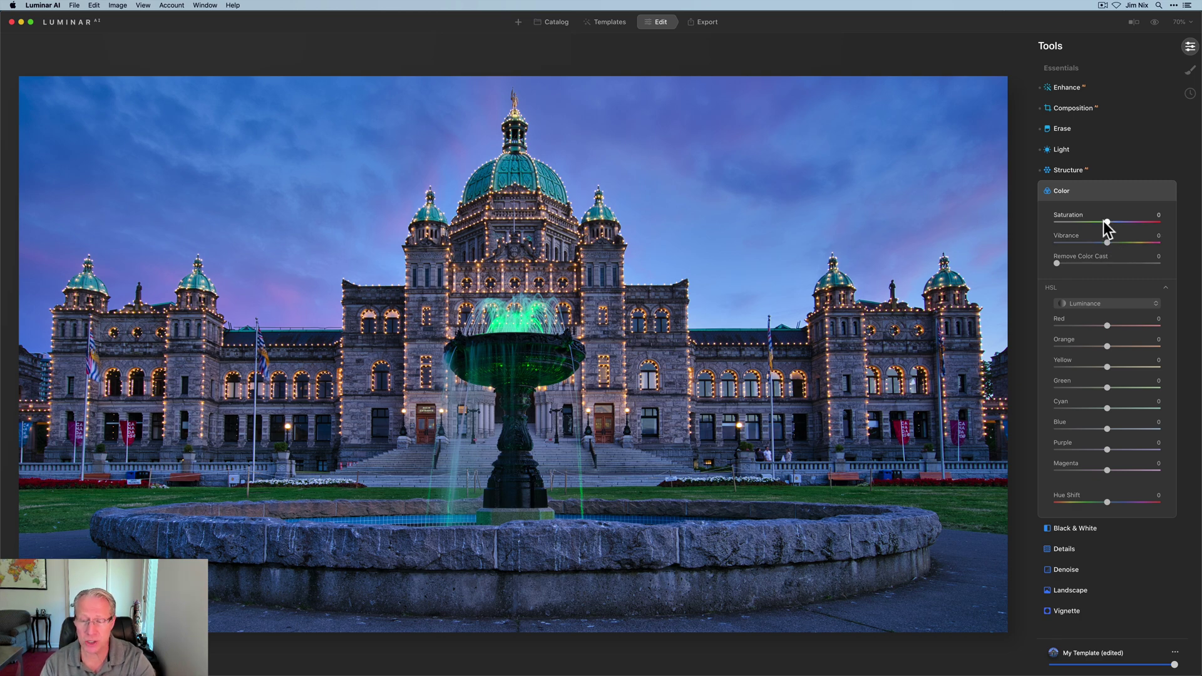
drag(1106, 221, 1099, 220)
click(1100, 220)
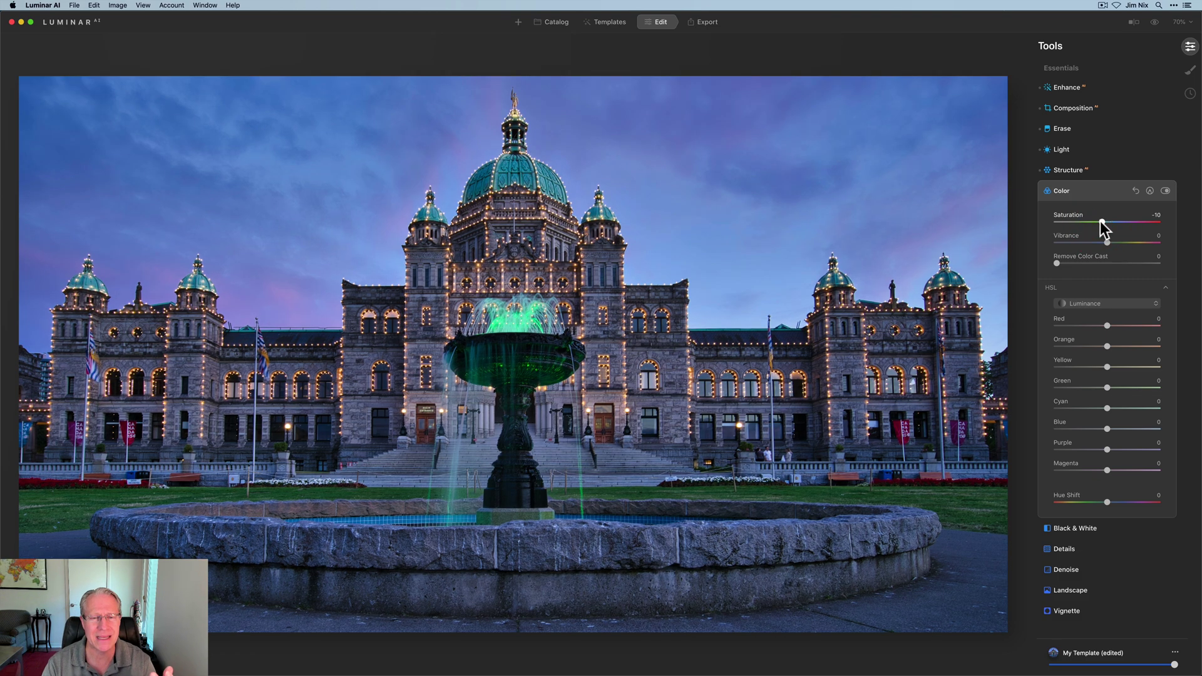
- Shift the Green hue to -27 in the Color tool's HSL settings
click(1097, 304)
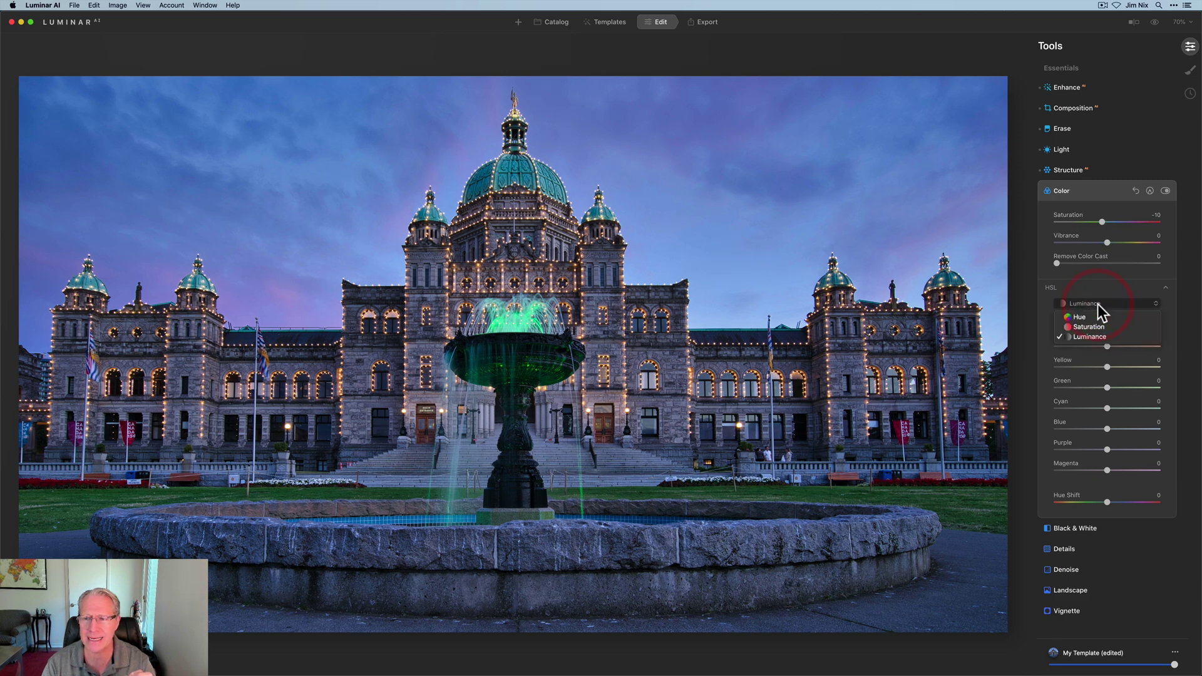
click(1096, 315)
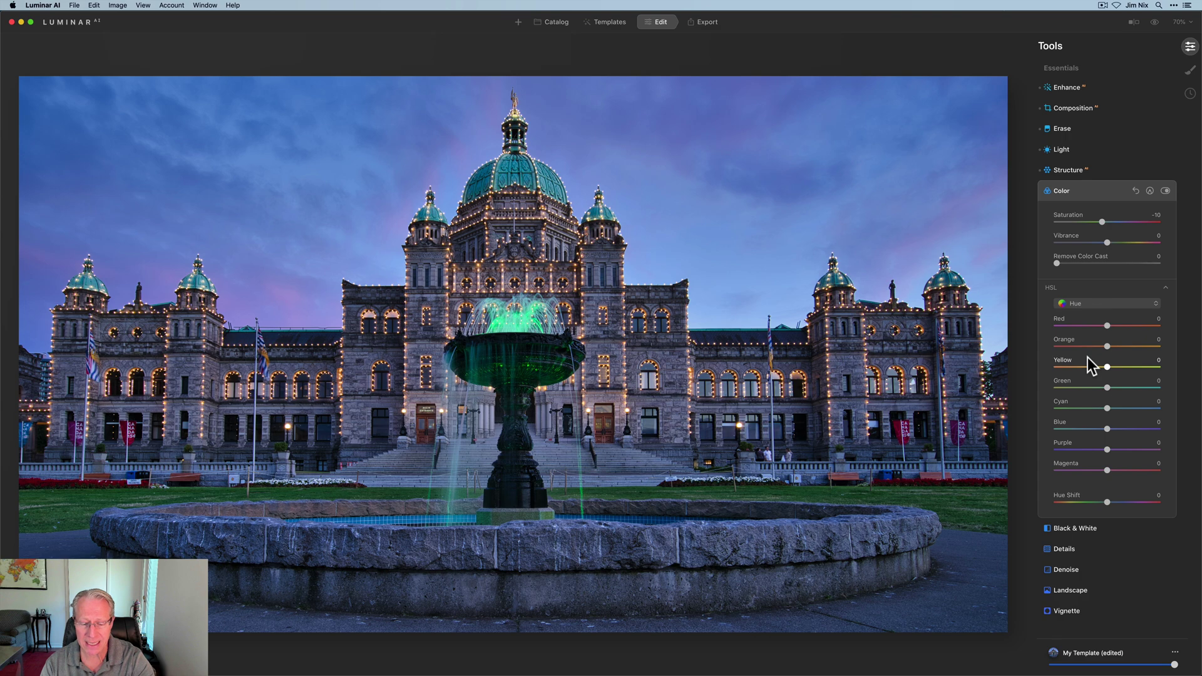
drag(1103, 385, 1092, 387)
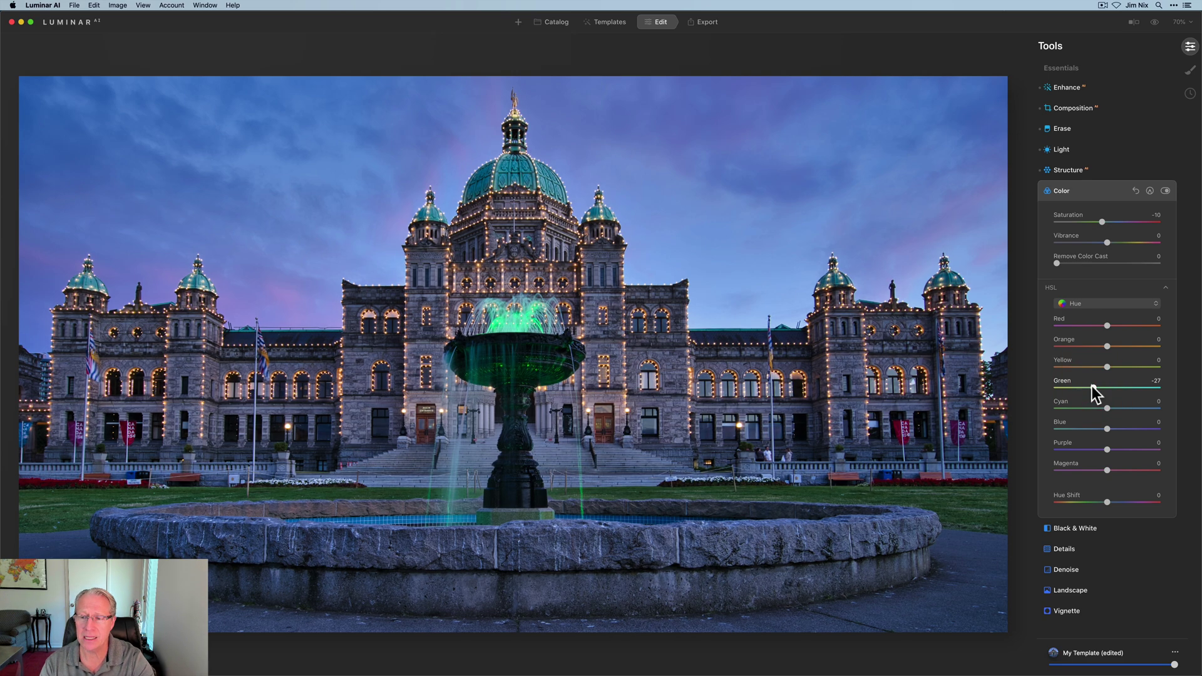
- Reduce the HSL saturation of Green to -25 and of Blue to -35
click(1105, 303)
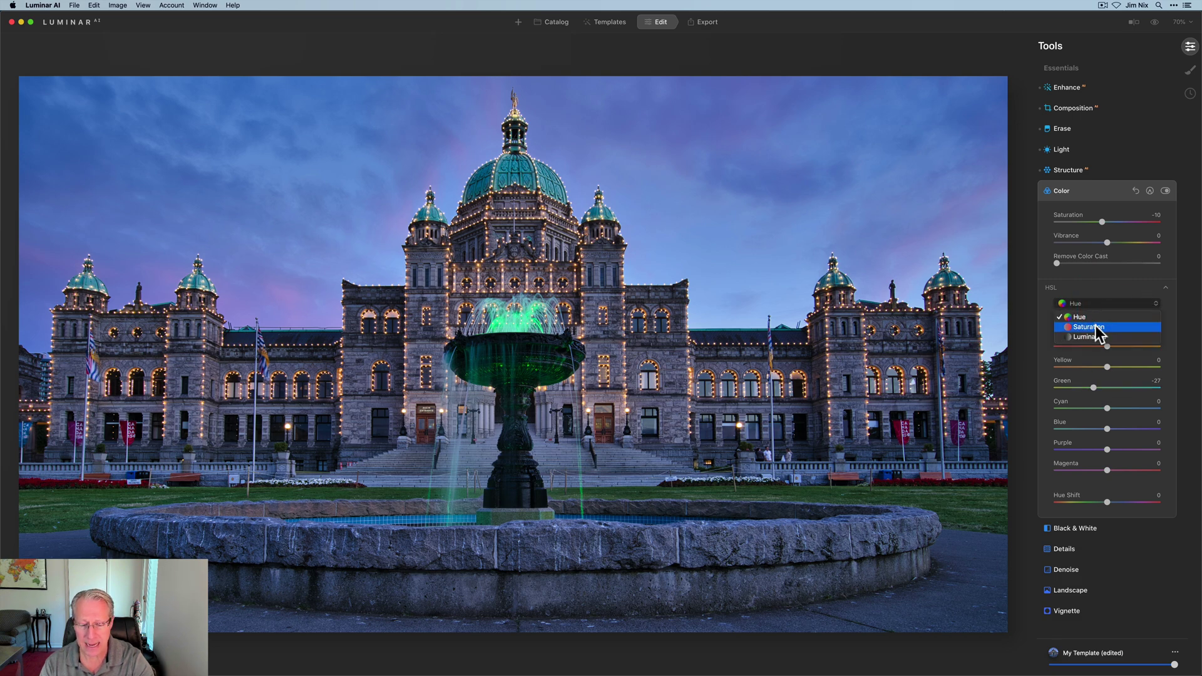
click(1095, 326)
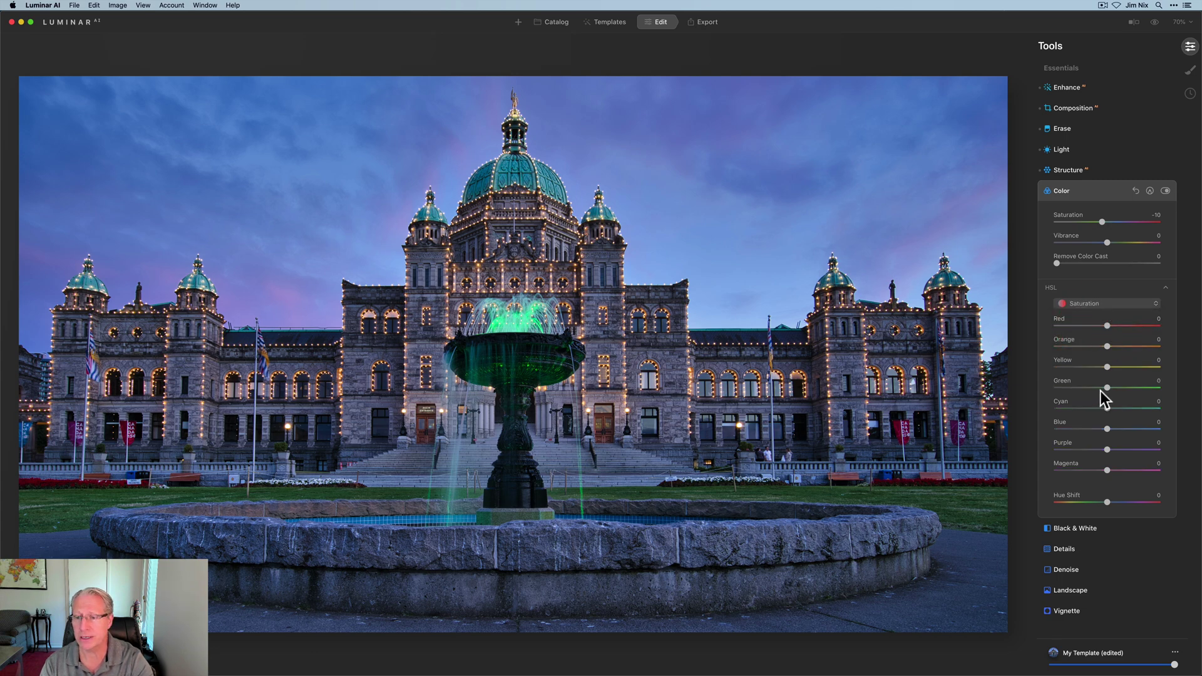
drag(1106, 387, 1100, 388)
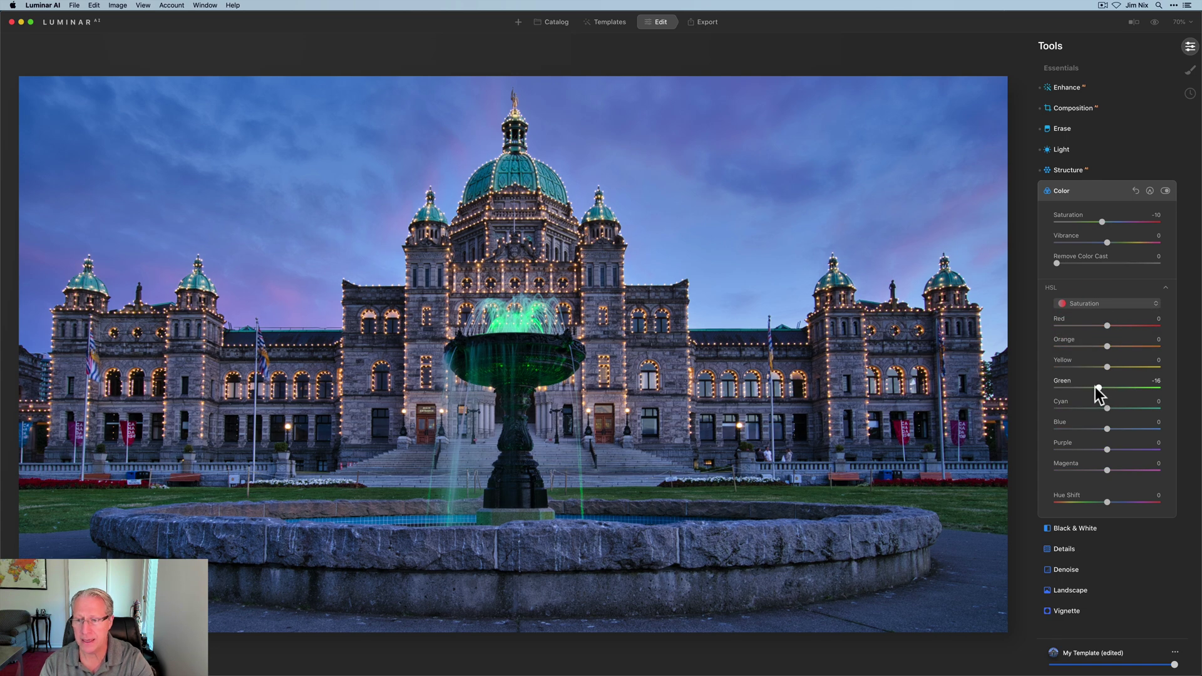
drag(1092, 392, 1095, 388)
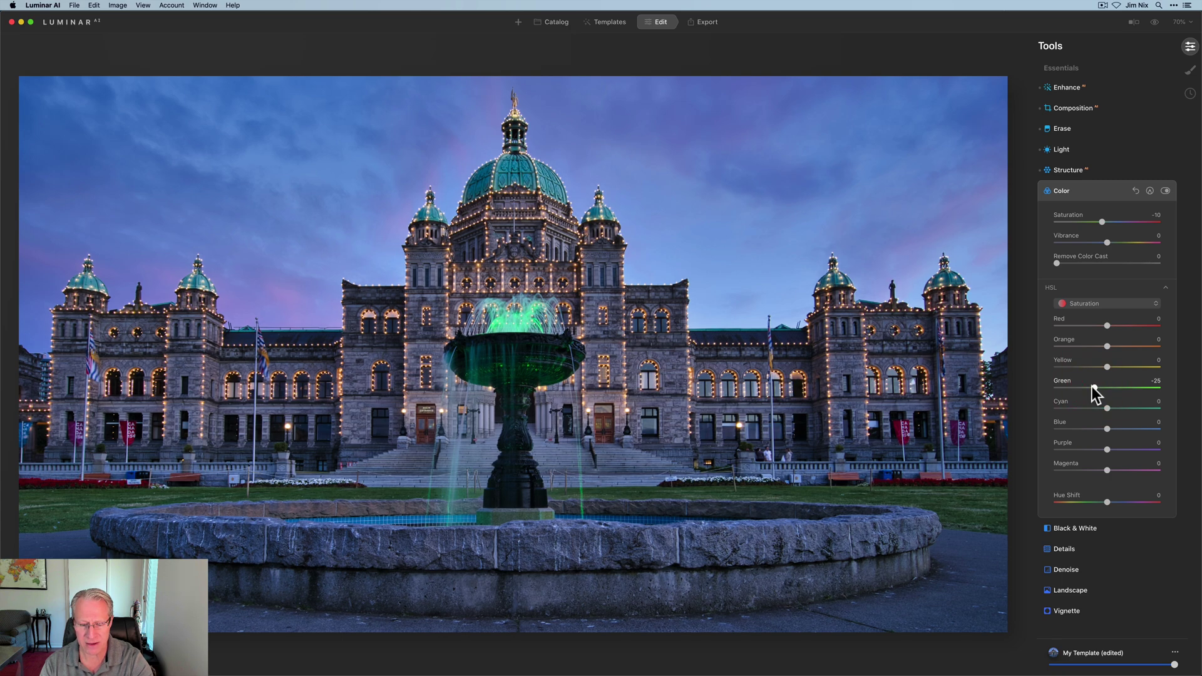
drag(1106, 428, 1087, 427)
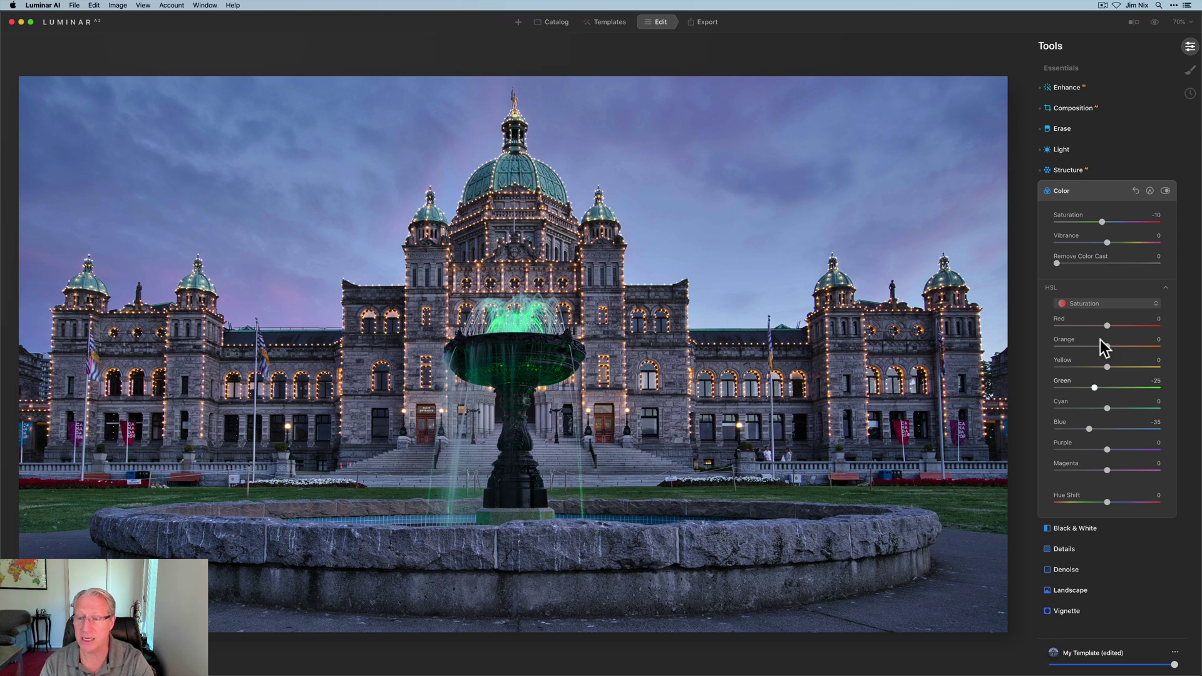
- Darken the Green luminance to -44 in HSL, and compare the photo with and without the Color adjustments
click(1099, 303)
click(1091, 338)
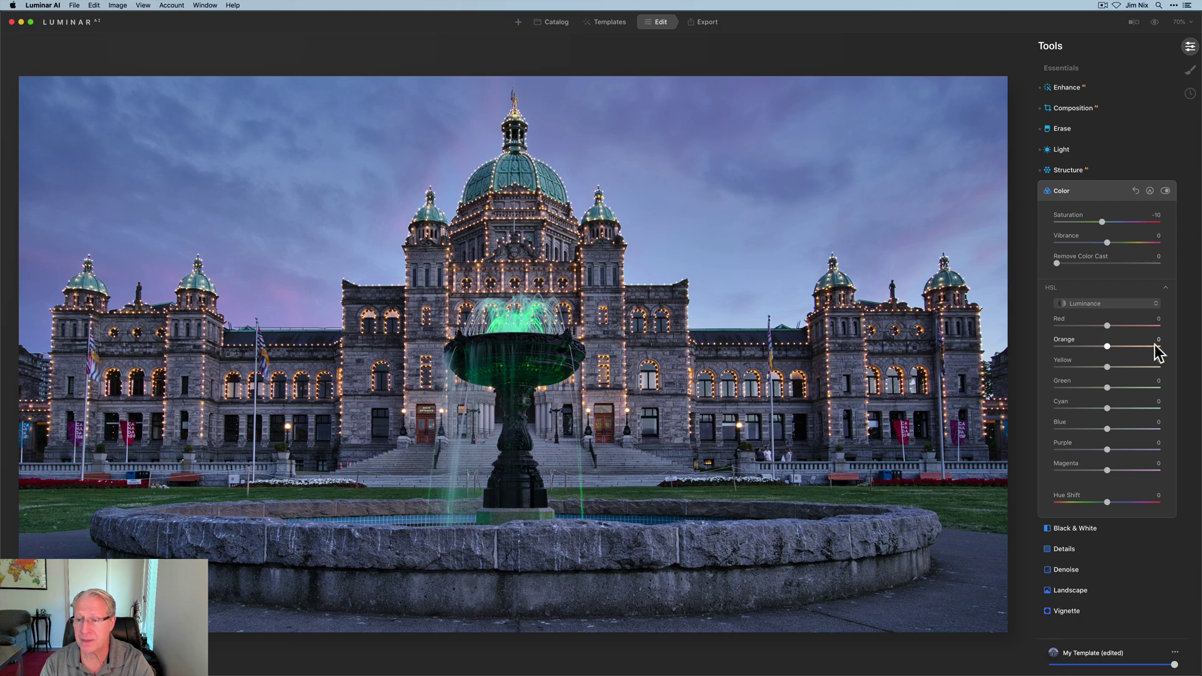
drag(1107, 387, 1095, 389)
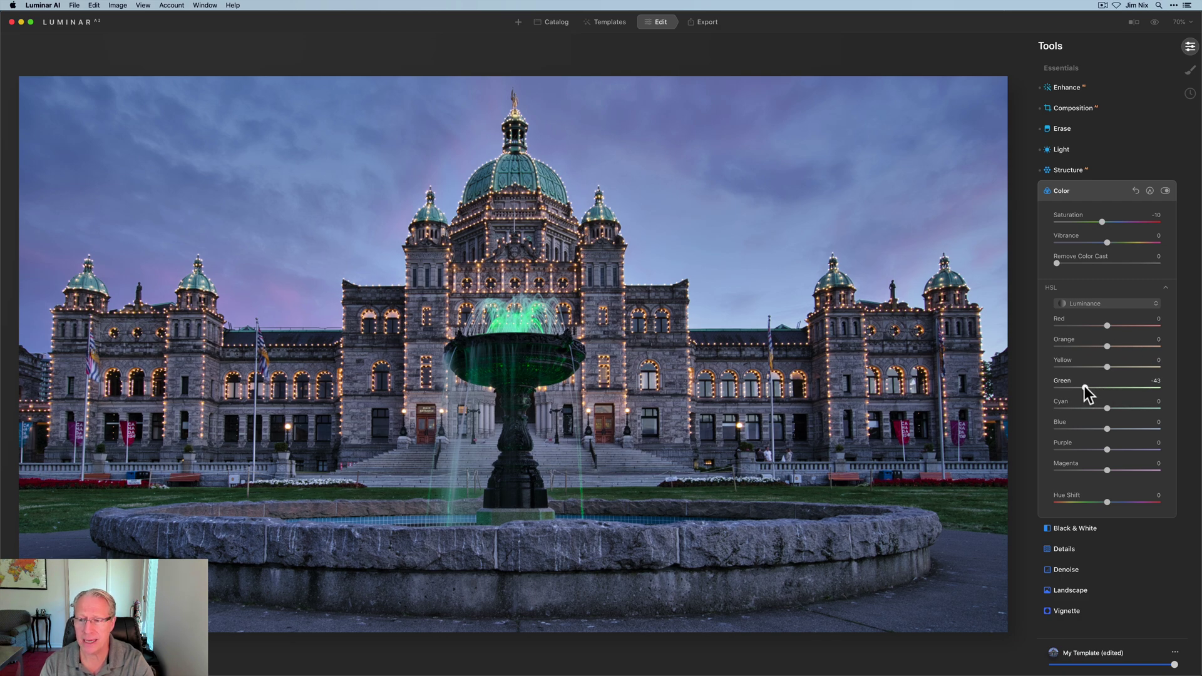
drag(1084, 386, 1084, 385)
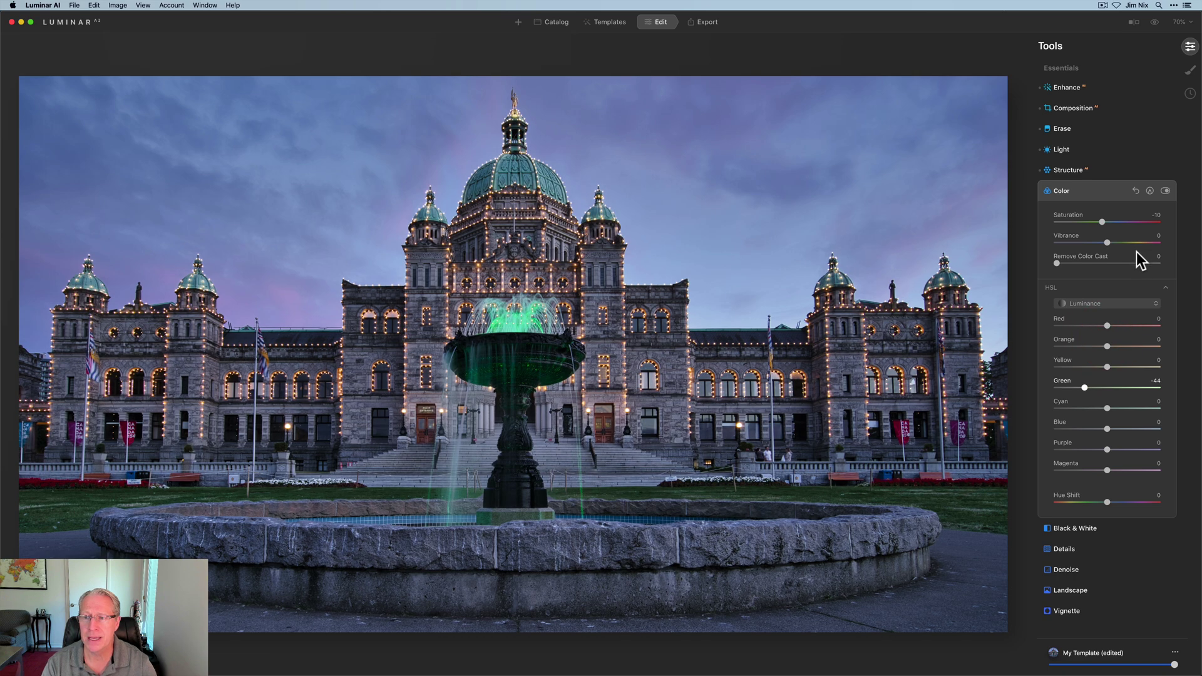
click(1165, 192)
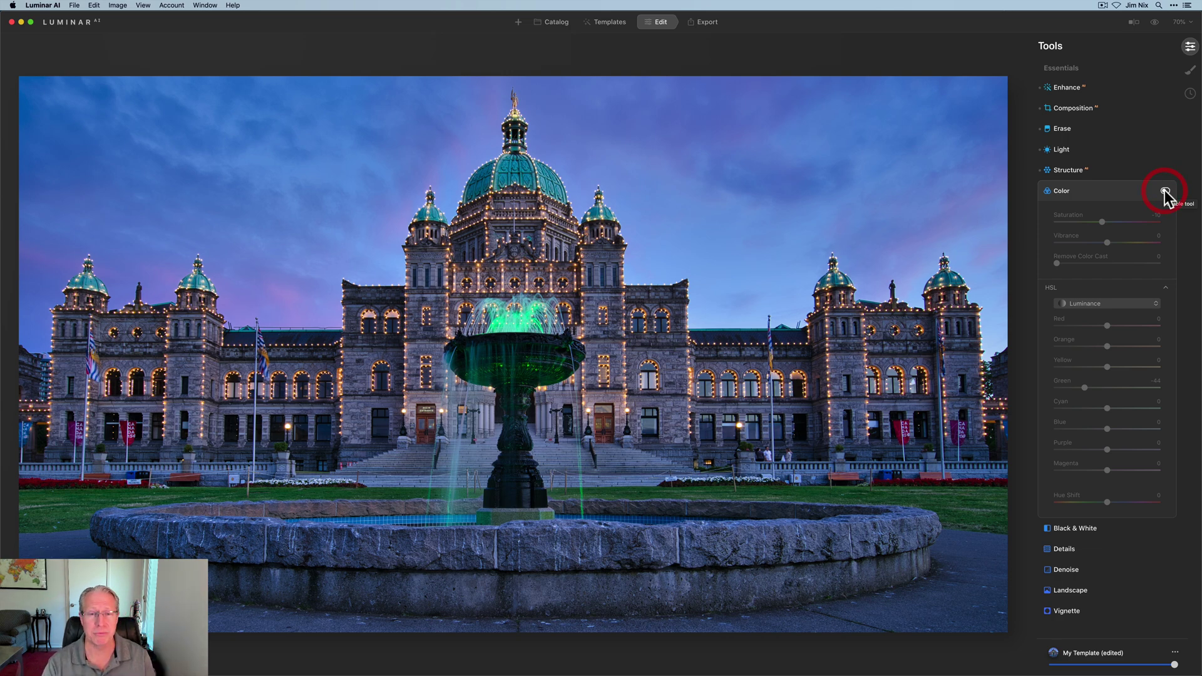
click(1165, 192)
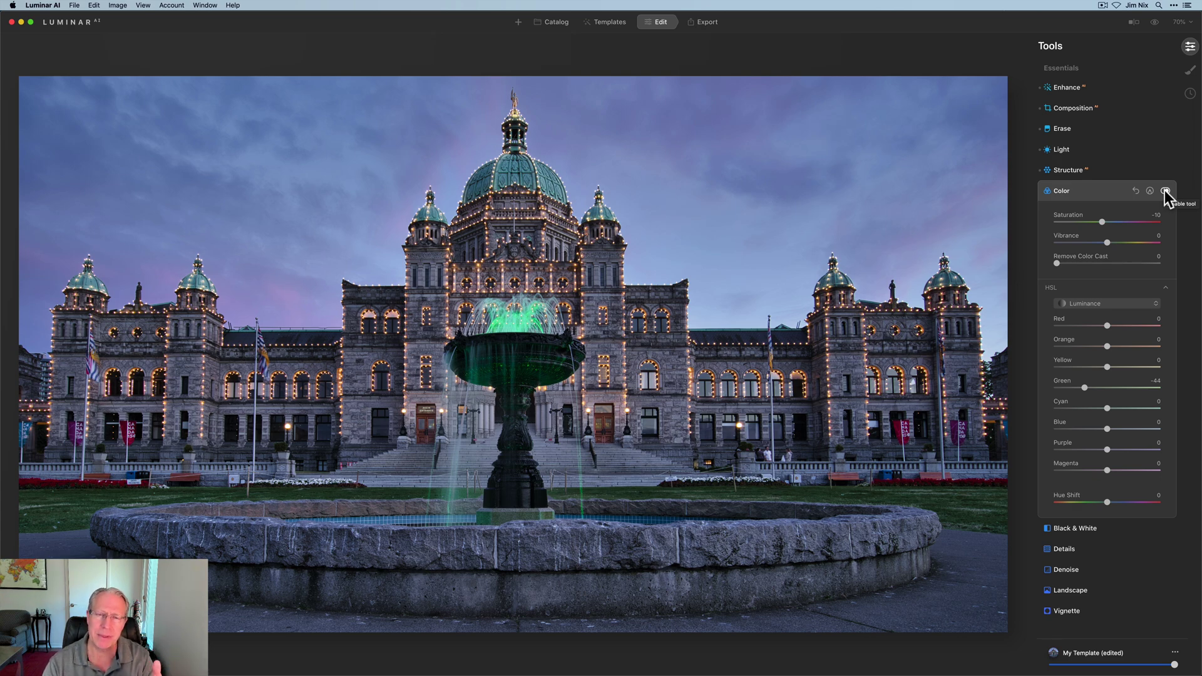
click(1105, 198)
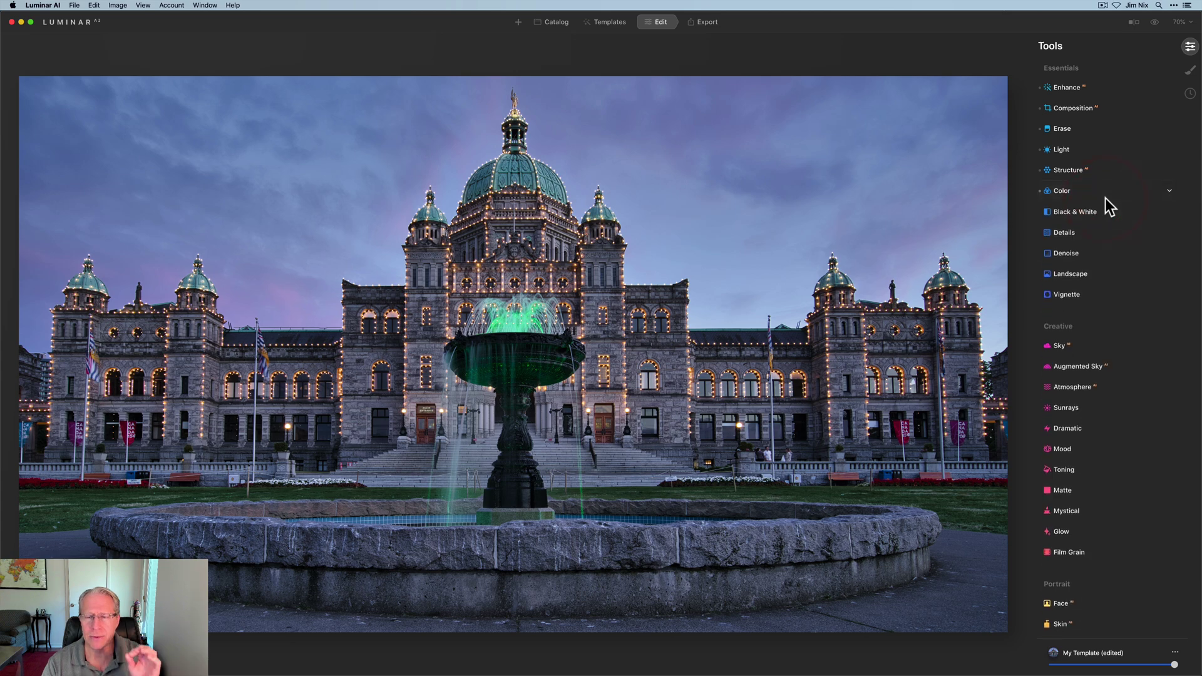
- Warm the photo with a Golden Hour amount of 59 in the Landscape tool, and compare it with the effect off
click(1078, 273)
drag(1058, 324, 1116, 325)
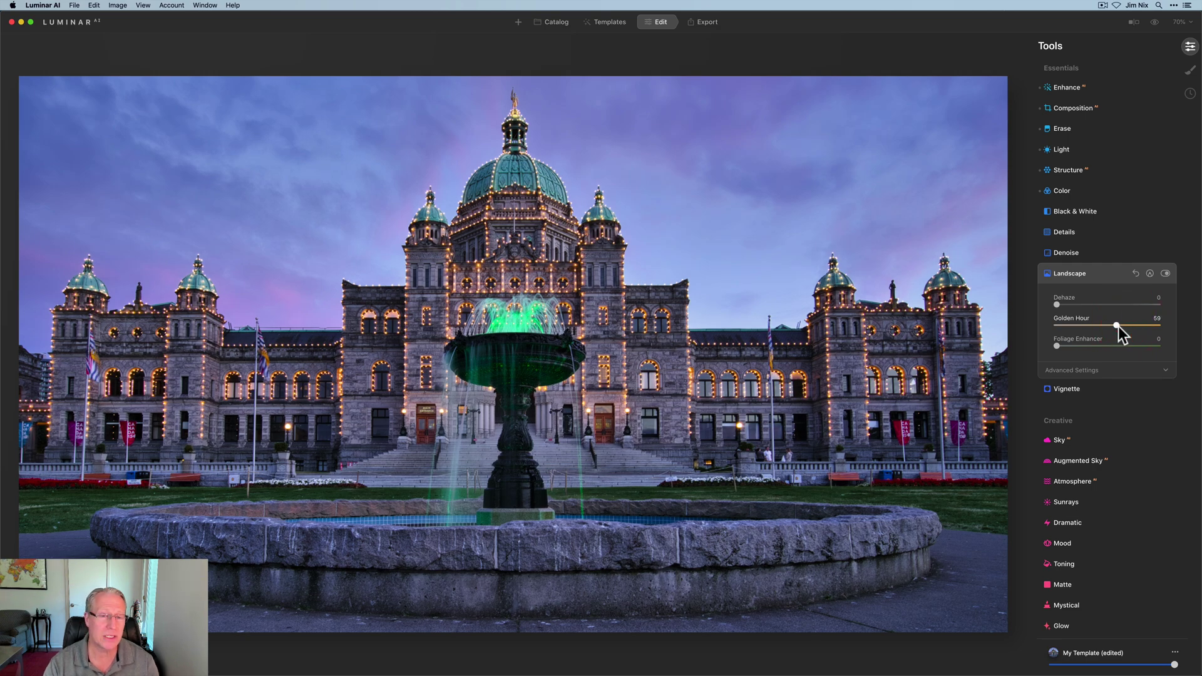
click(1165, 274)
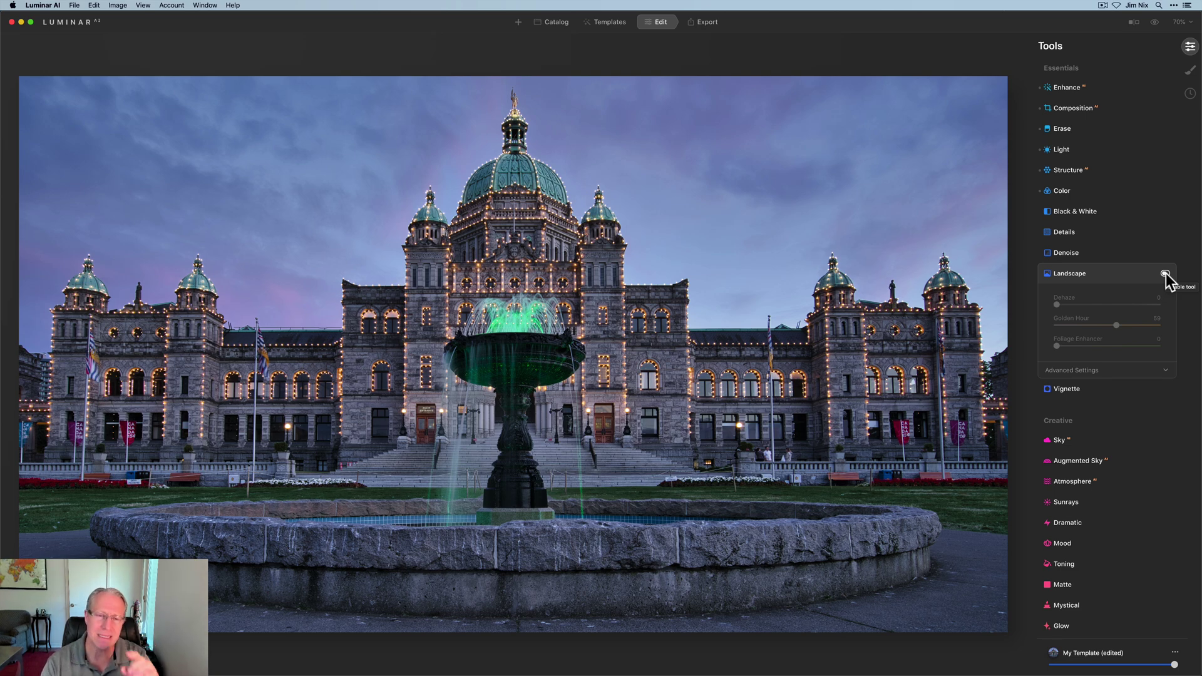
click(1165, 274)
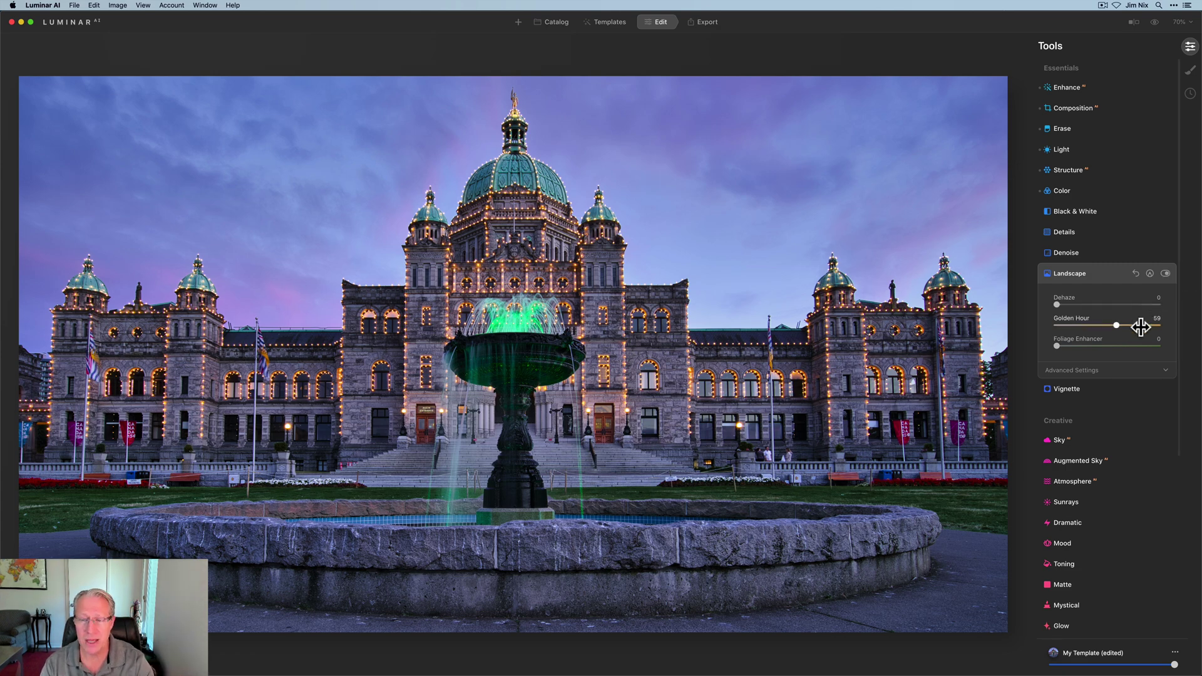
scroll(1141, 327, down, 5)
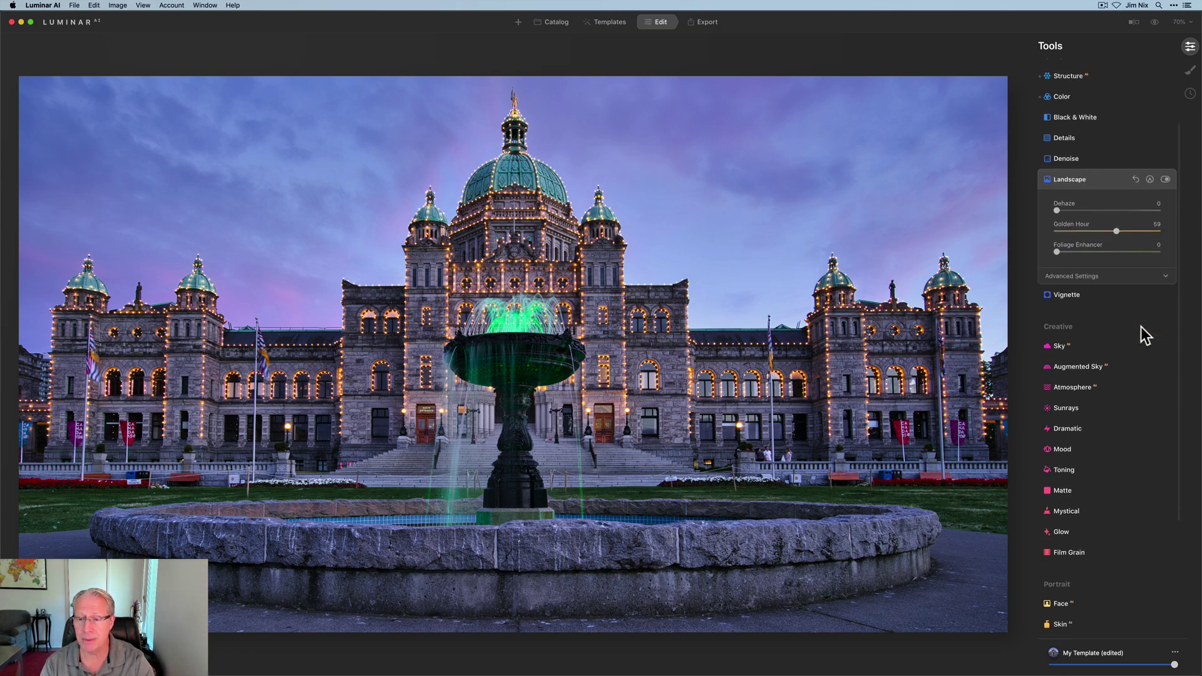
- Apply the Mystical effect to the photo with an Amount of 35
click(1078, 442)
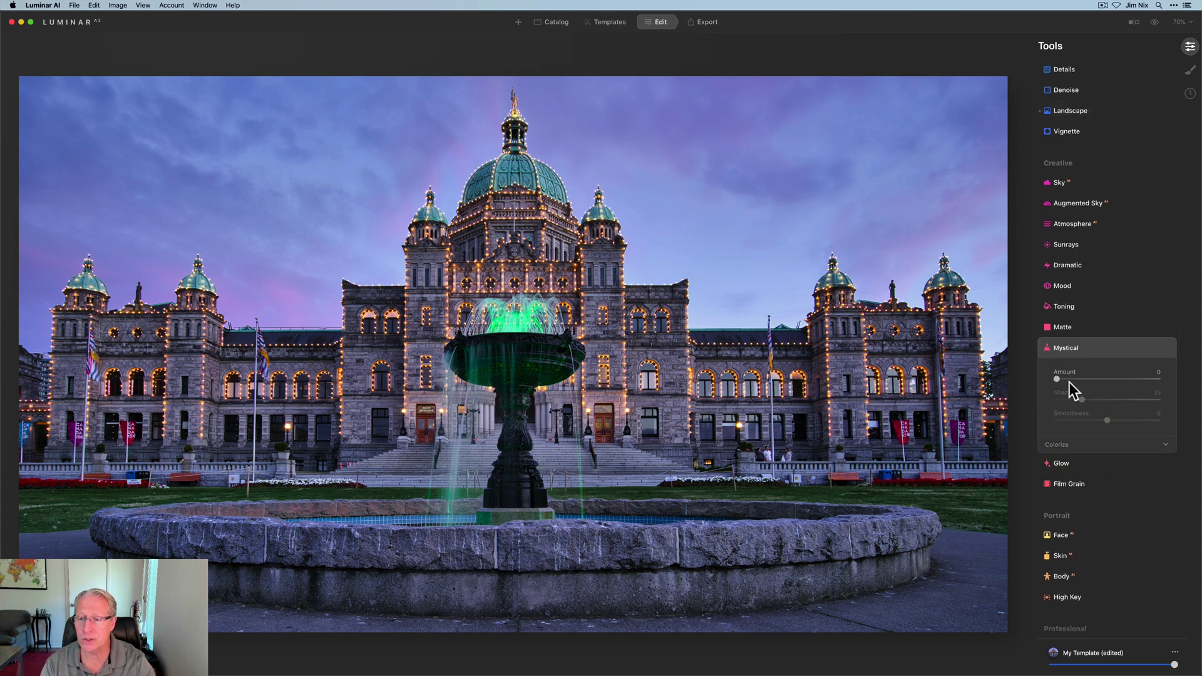
drag(1058, 378, 1094, 380)
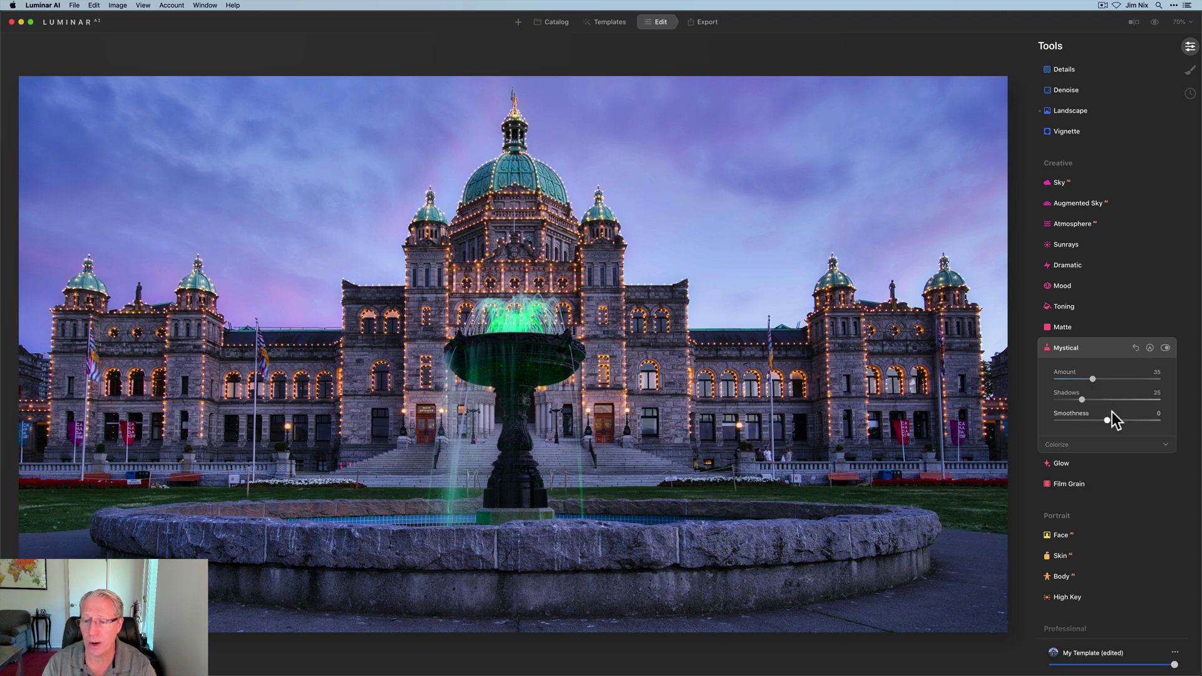
- In Supercontrast, set Highlights Contrast to 29, Midtones Contrast to 30 and Shadows Contrast to 48
scroll(1113, 417, down, 3)
click(1092, 562)
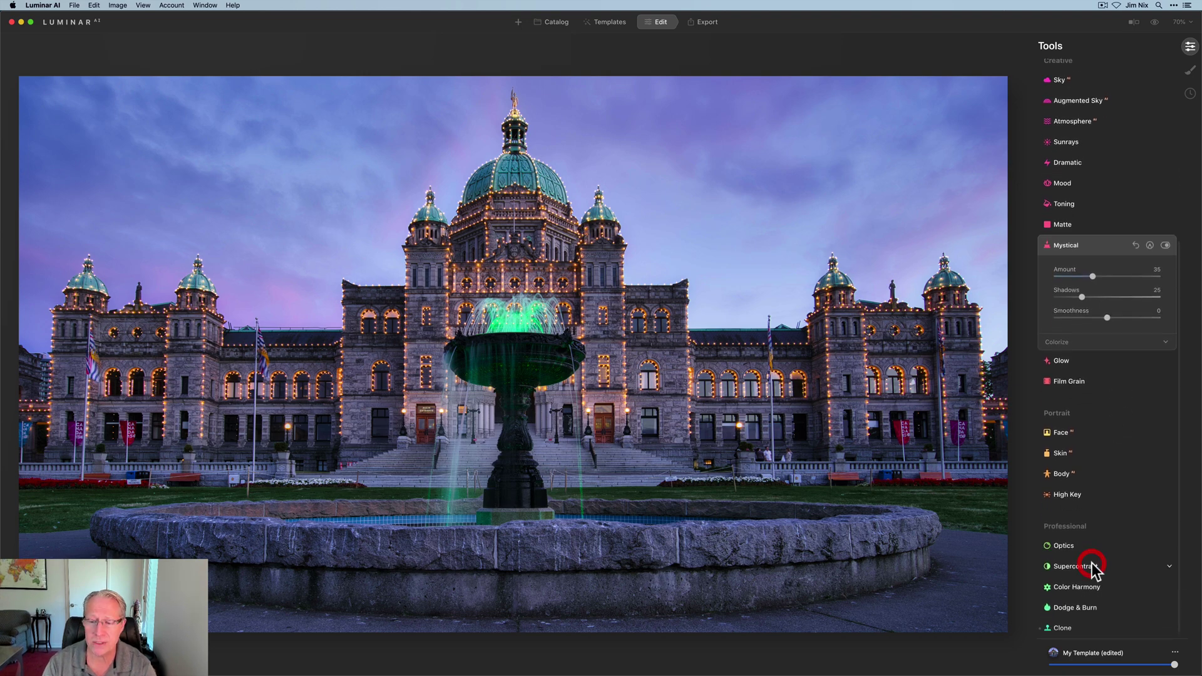
scroll(1091, 562, down, 2)
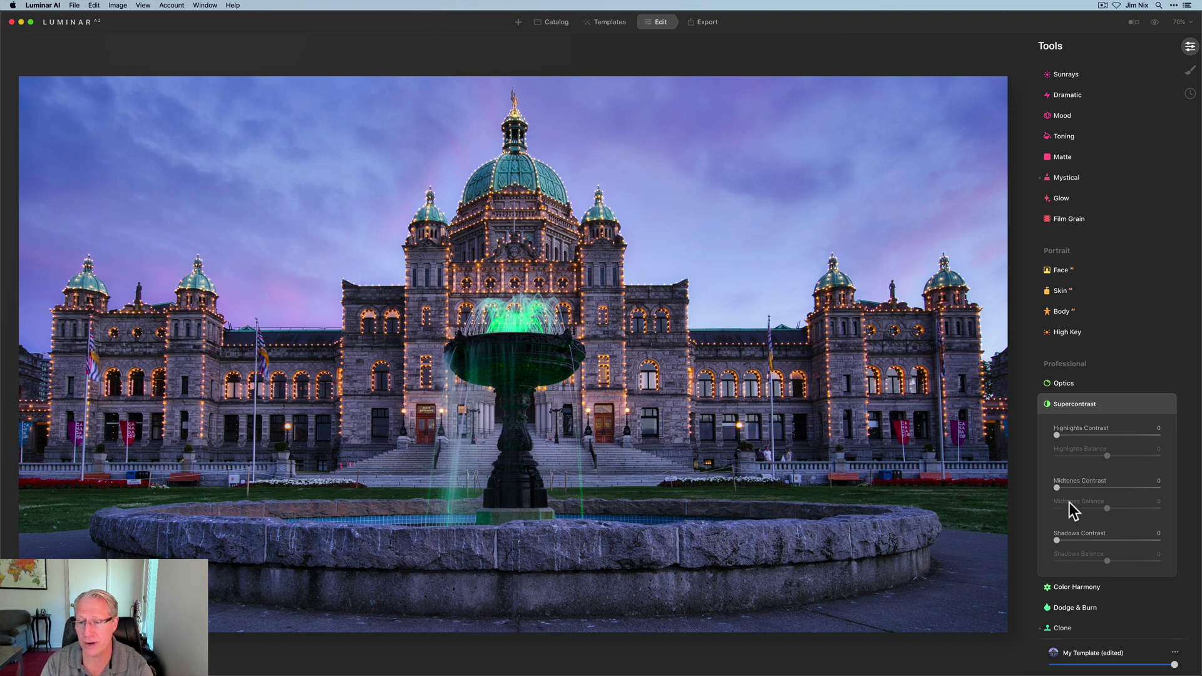
drag(1059, 435, 1088, 432)
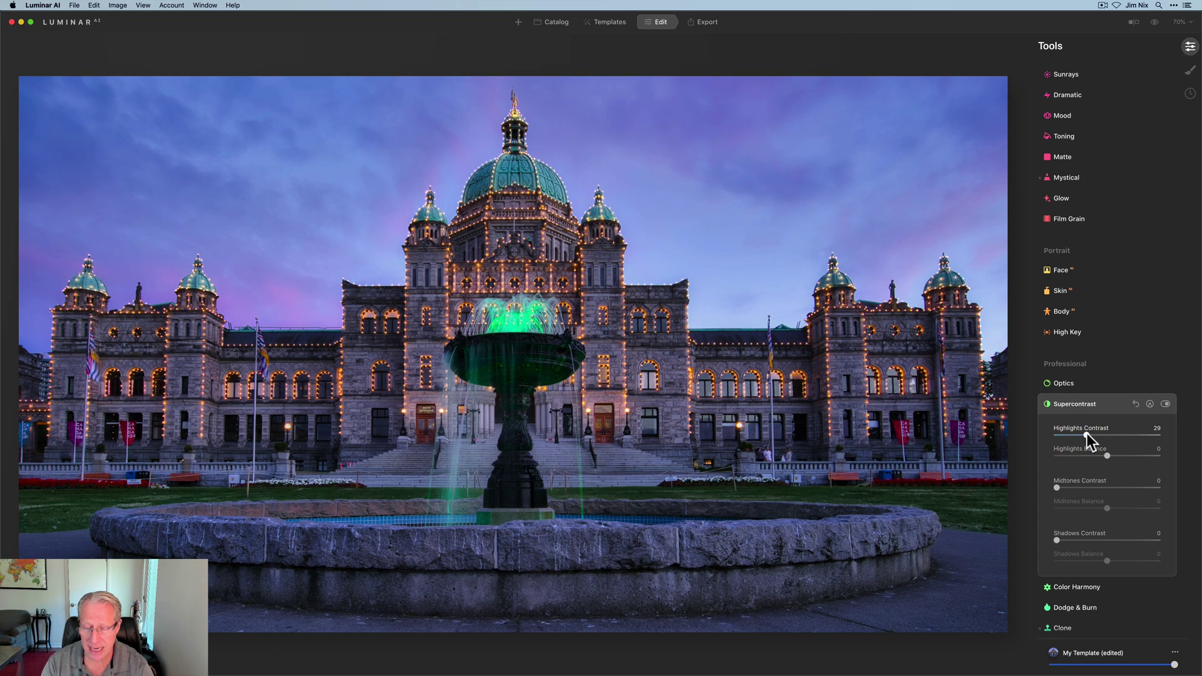
drag(1057, 488, 1079, 487)
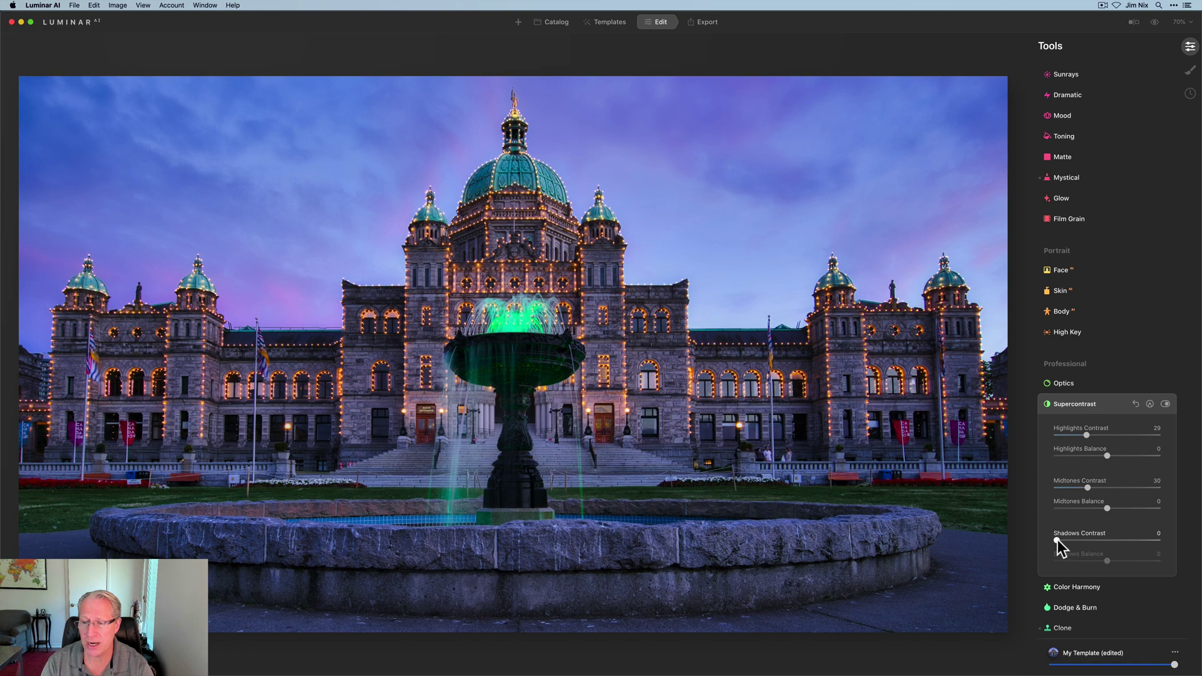
drag(1057, 539, 1107, 539)
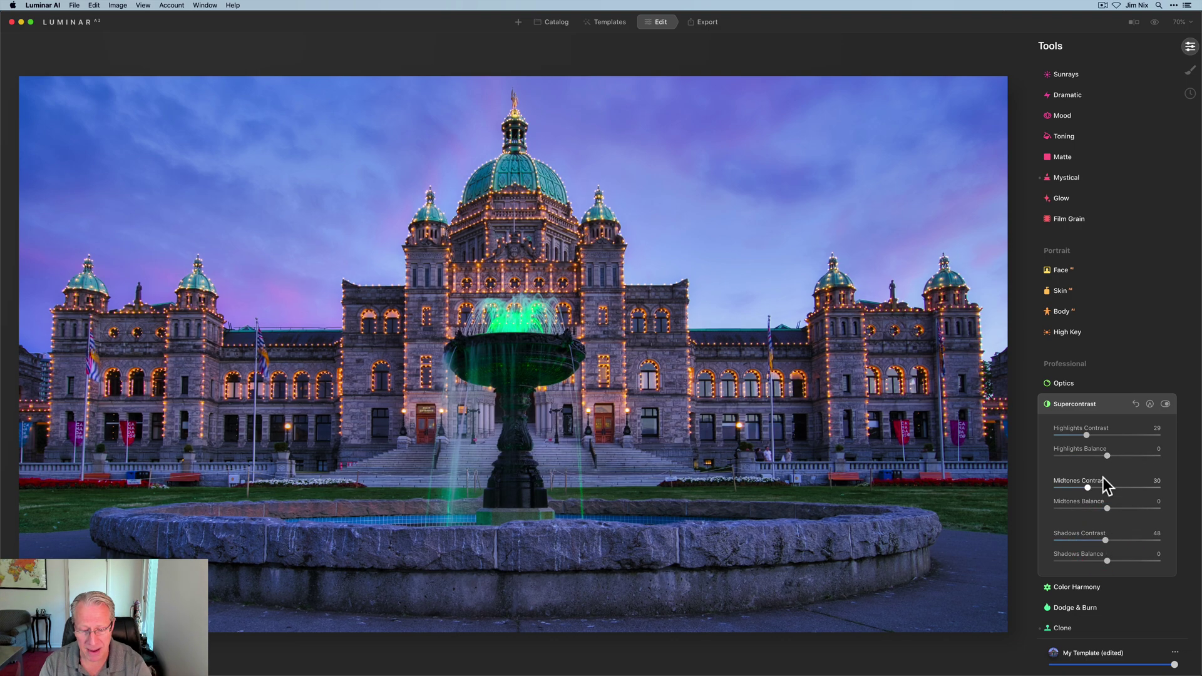
- Set the Supercontrast Highlights Balance to 73 and Midtones Balance to 5, and compare the photo with the tool off
drag(1107, 454, 1135, 454)
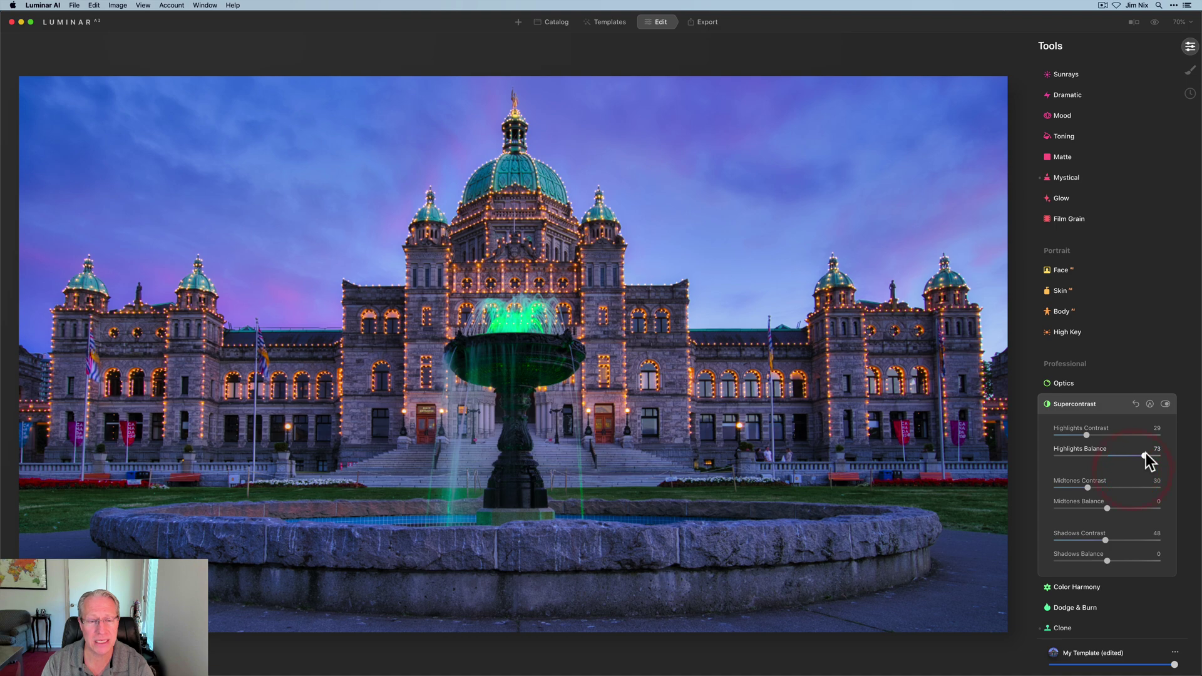
drag(1105, 507, 1108, 505)
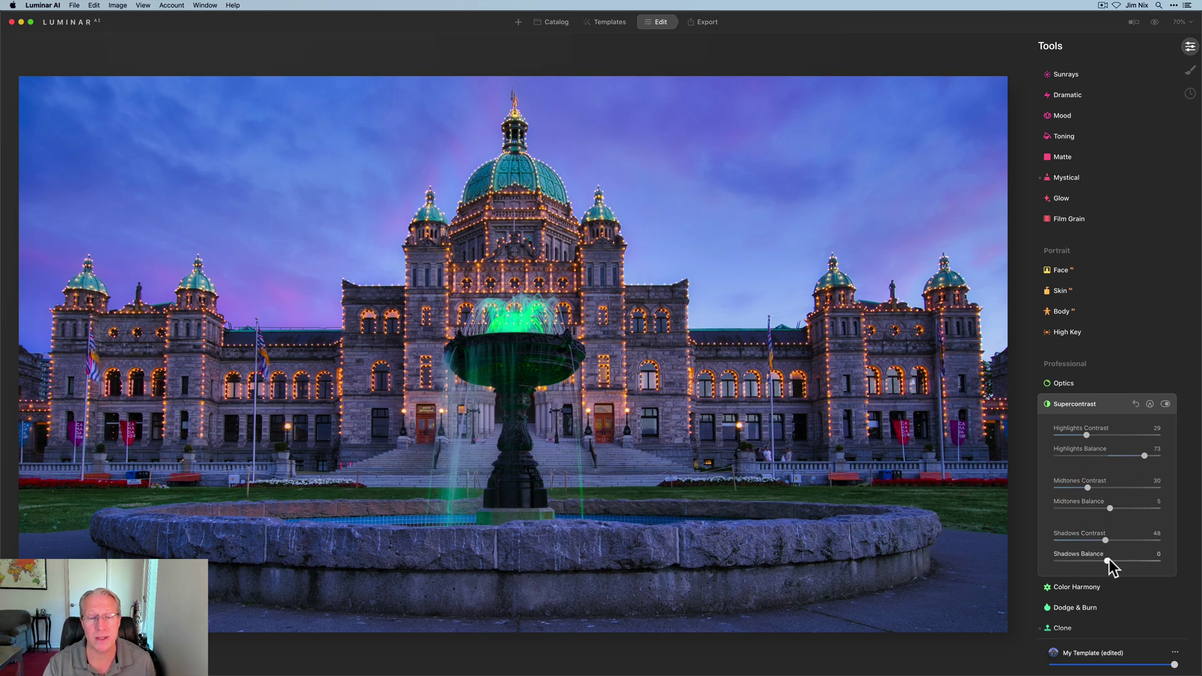
click(1165, 404)
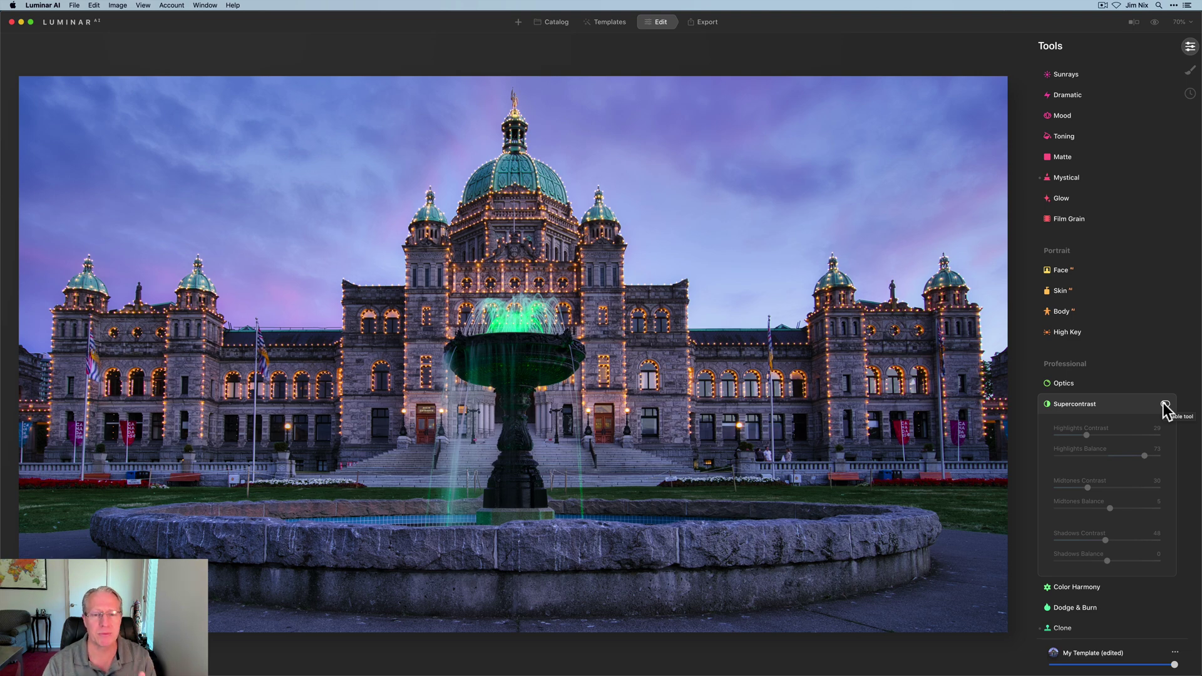
click(1165, 404)
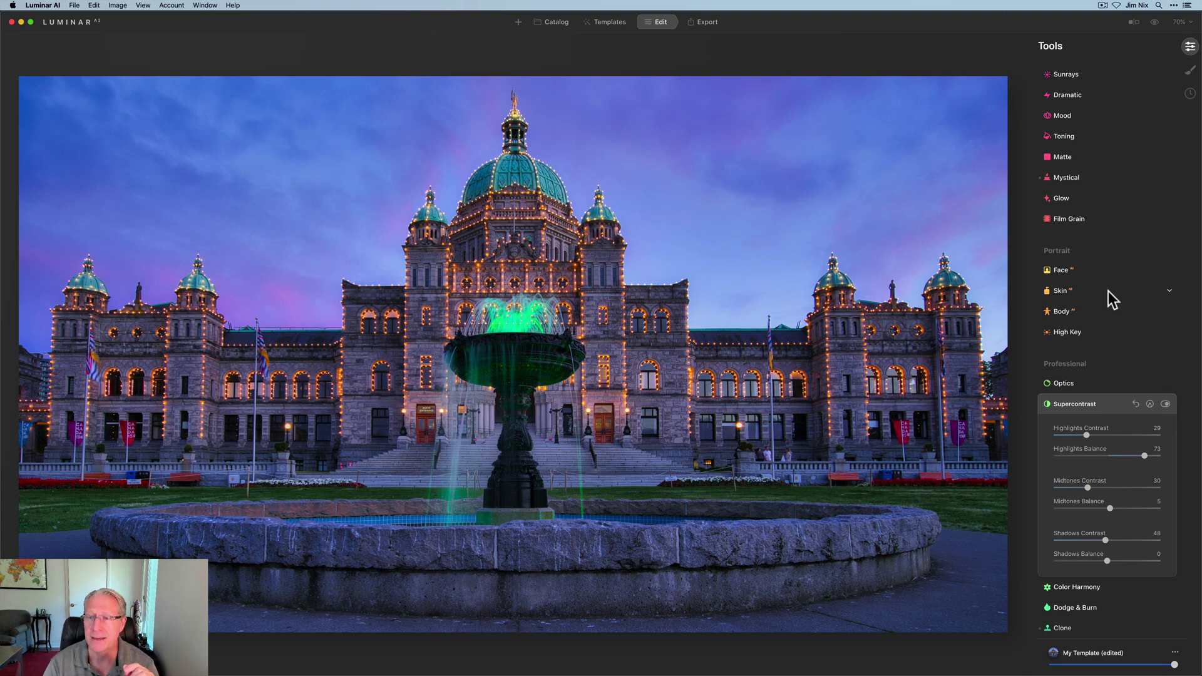
- Add a Basic local mask and paint it over the illuminated building with a brush radius of 52
scroll(1111, 298, up, 3)
scroll(1117, 164, up, 5)
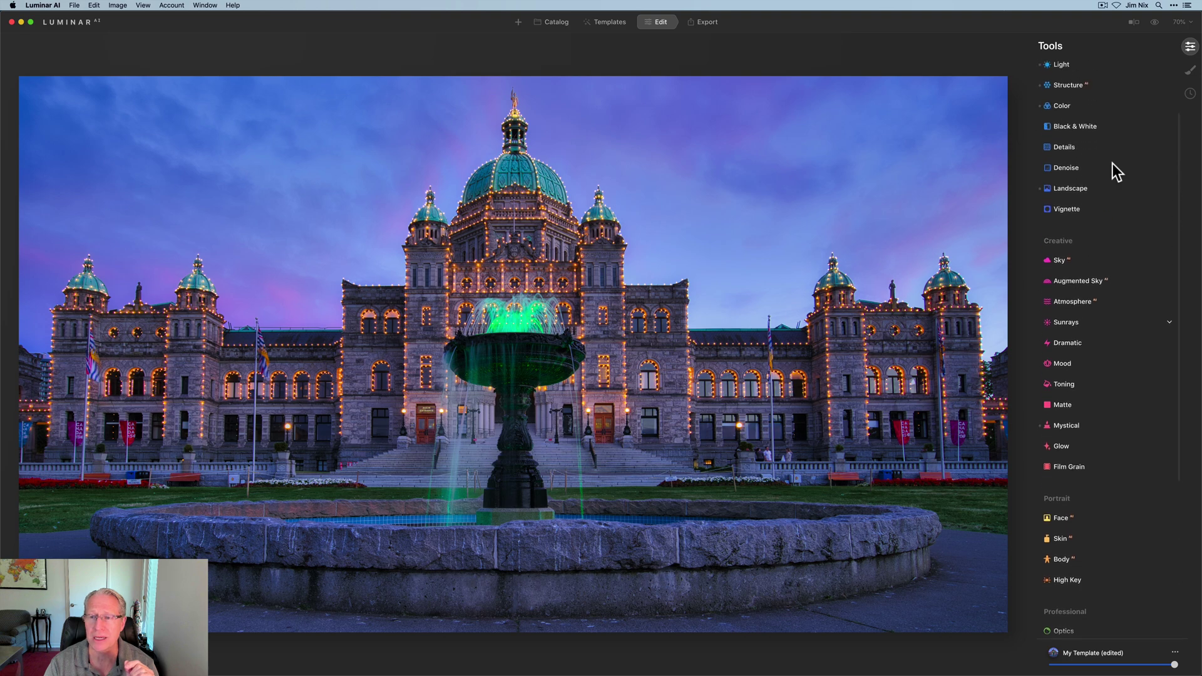
scroll(1070, 127, up, 2)
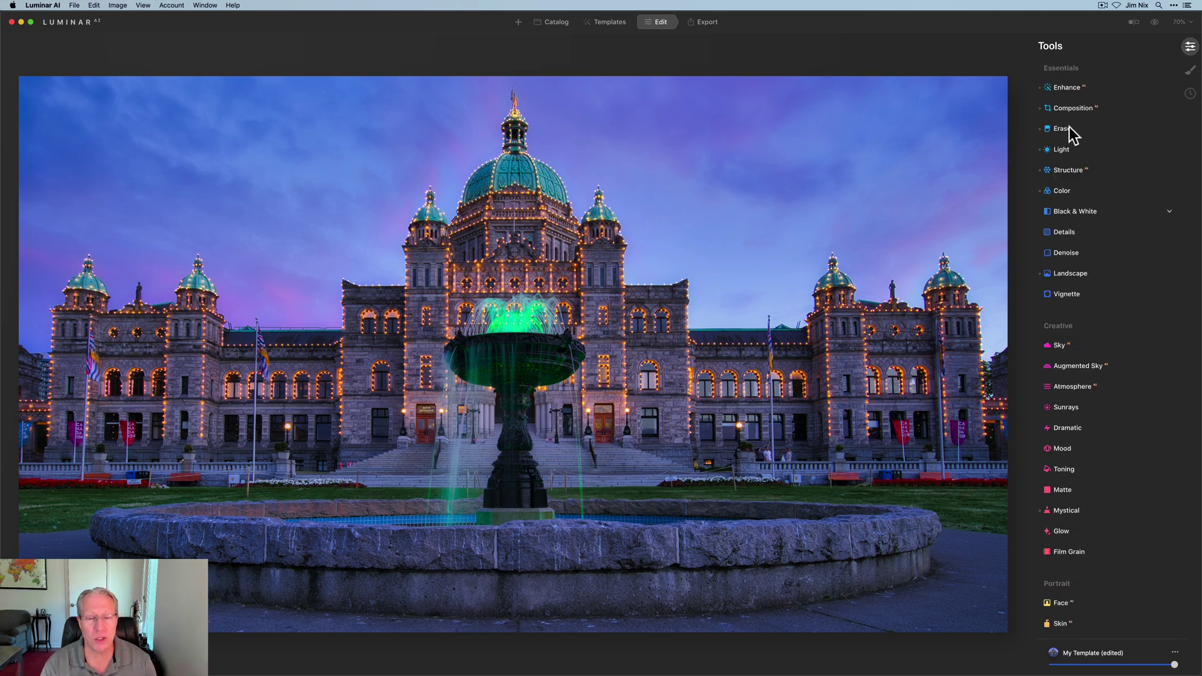
click(1189, 71)
click(1161, 47)
click(1142, 57)
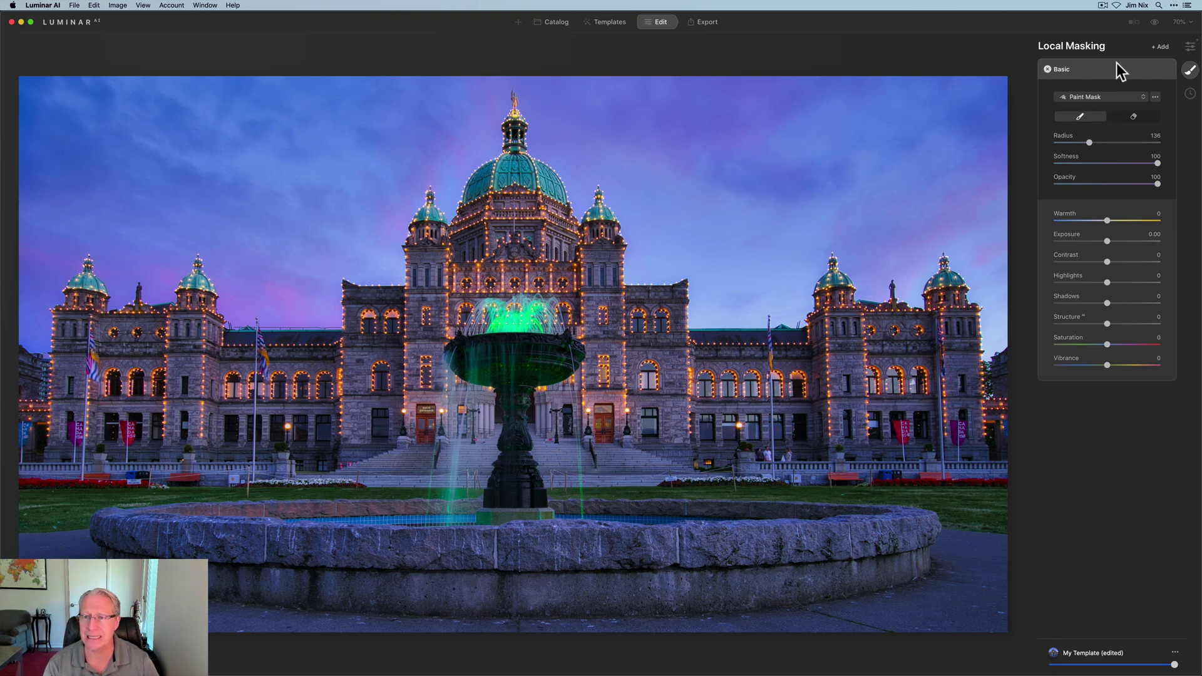
click(1078, 117)
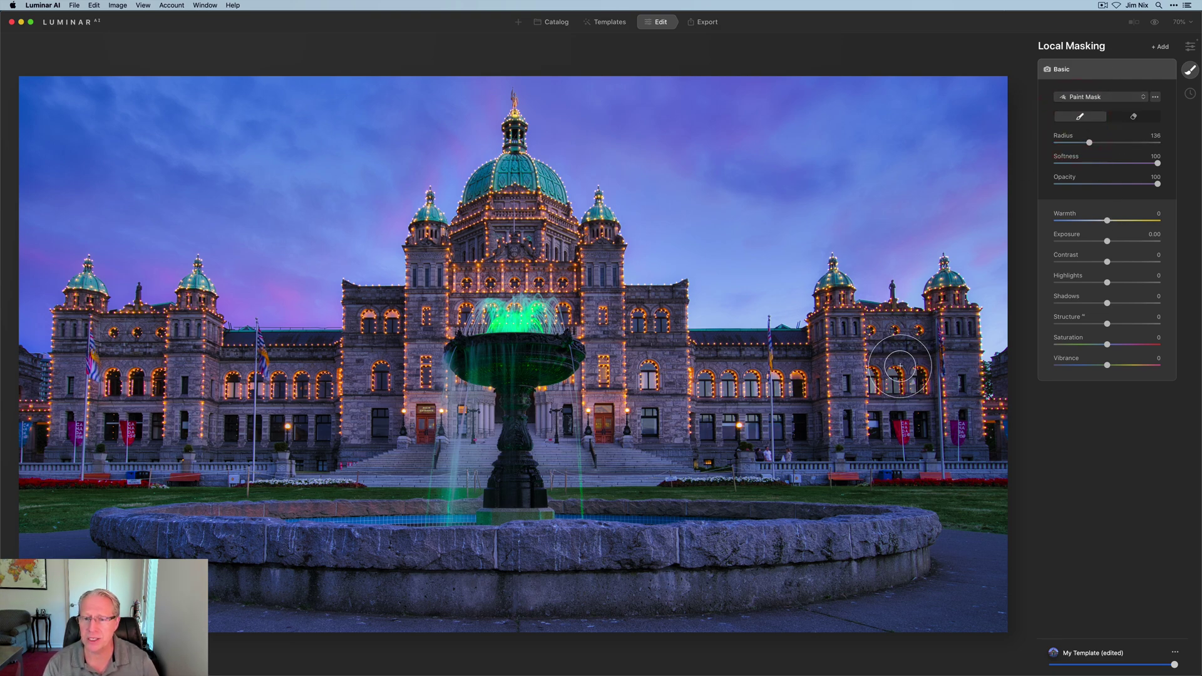
mouse_move(836, 310)
mouse_down()
mouse_move(901, 369)
mouse_move(942, 360)
mouse_move(943, 315)
mouse_move(952, 377)
mouse_move(993, 408)
mouse_move(972, 415)
mouse_move(659, 345)
mouse_move(653, 310)
mouse_move(577, 303)
mouse_move(586, 243)
mouse_move(579, 254)
mouse_move(544, 251)
mouse_move(546, 218)
mouse_move(524, 190)
mouse_move(503, 195)
mouse_move(498, 223)
mouse_up()
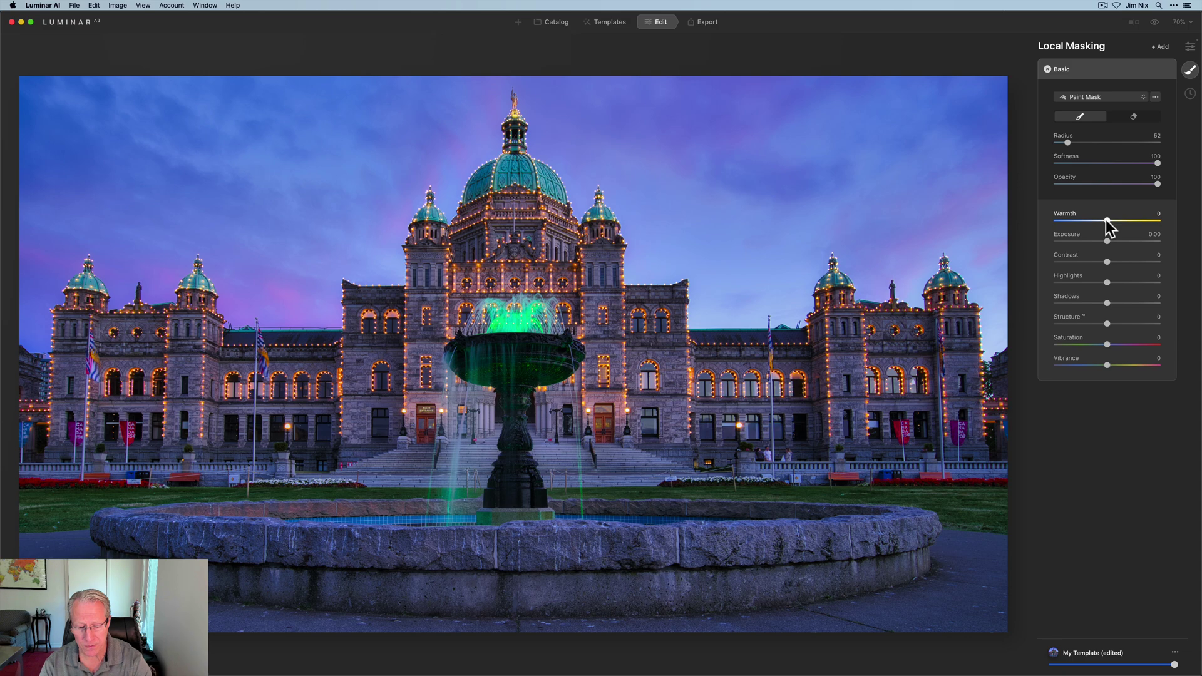
- Set the building mask's Warmth to 30, Exposure to 0.06 and Structure to 11, and compare with the mask off
drag(1106, 221, 1117, 221)
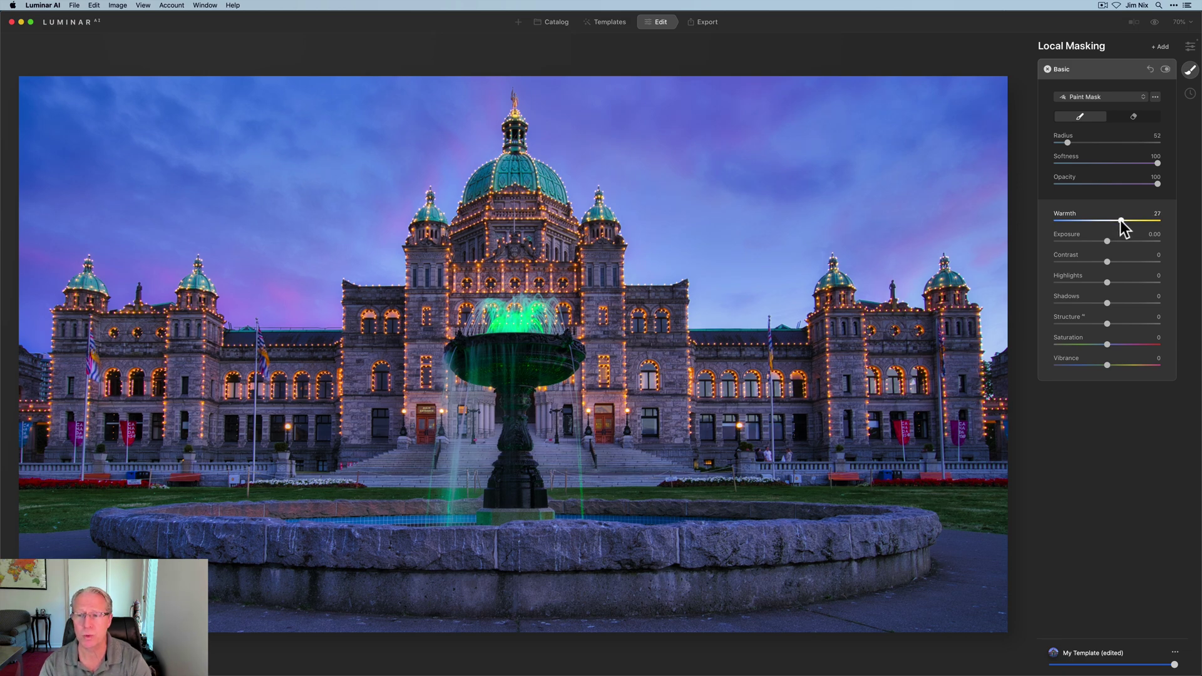
click(1121, 220)
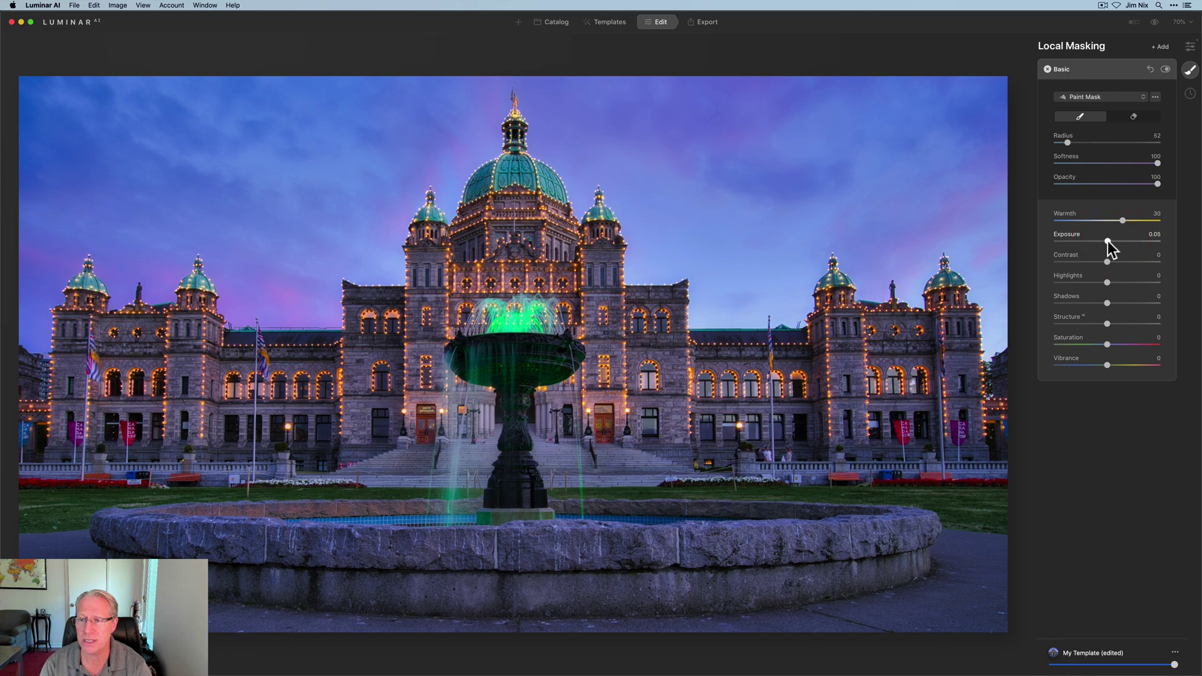
drag(1107, 242, 1107, 242)
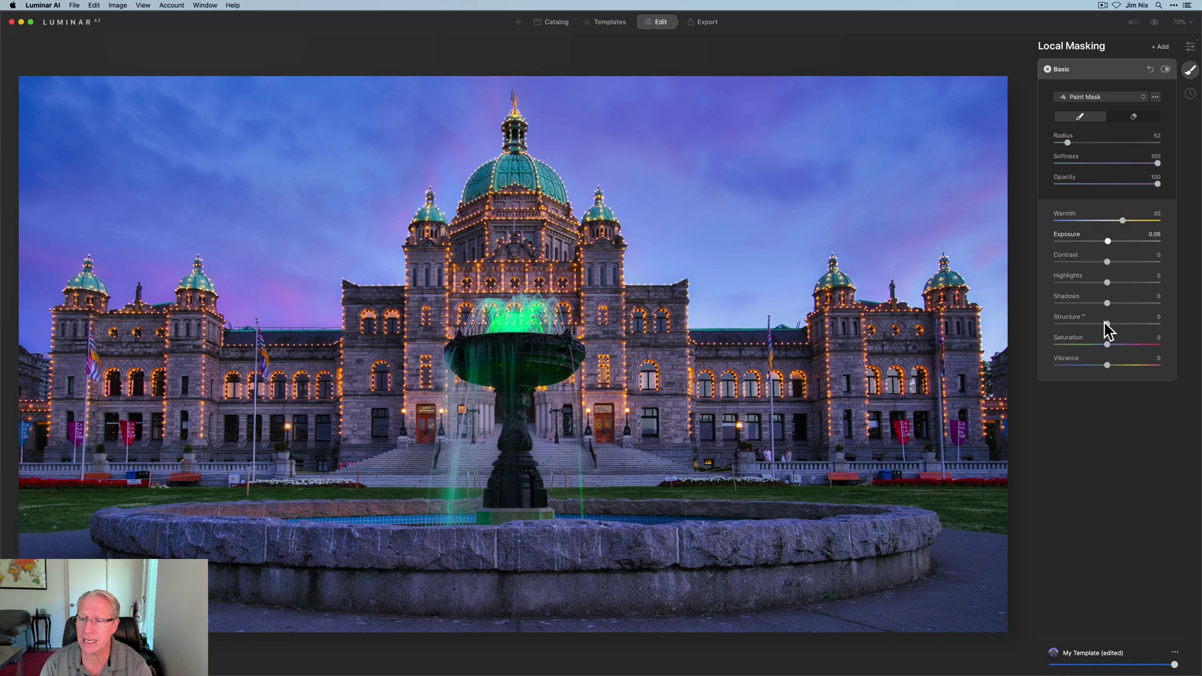
drag(1107, 324, 1114, 324)
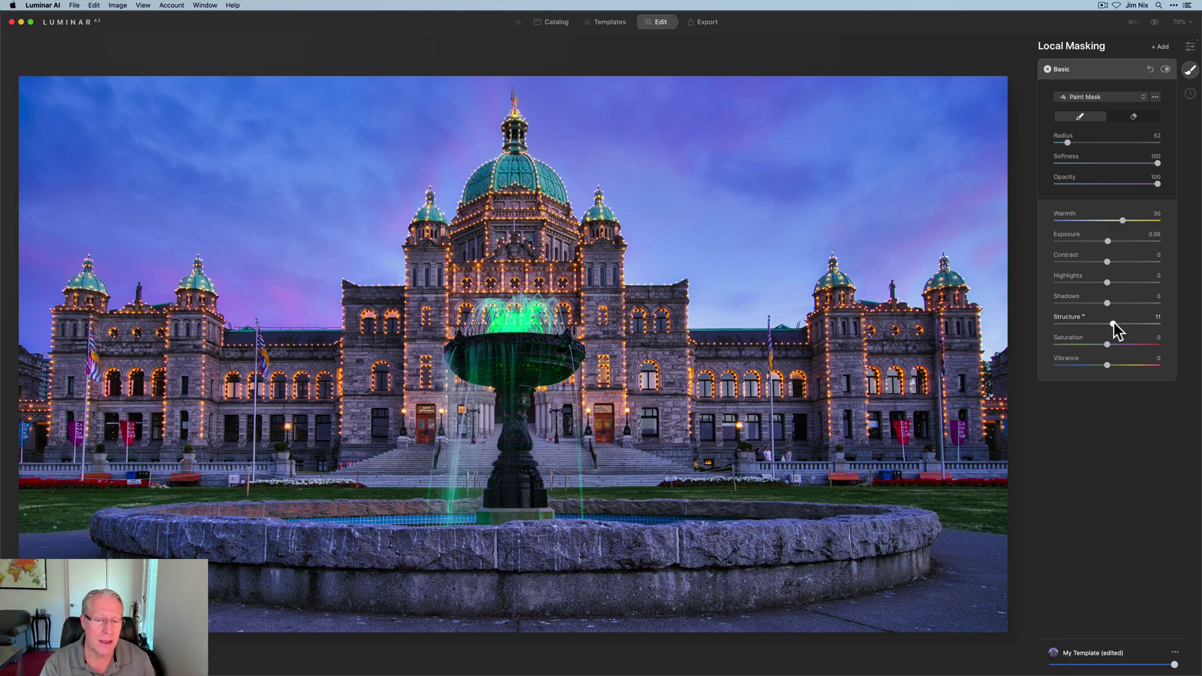
click(1165, 68)
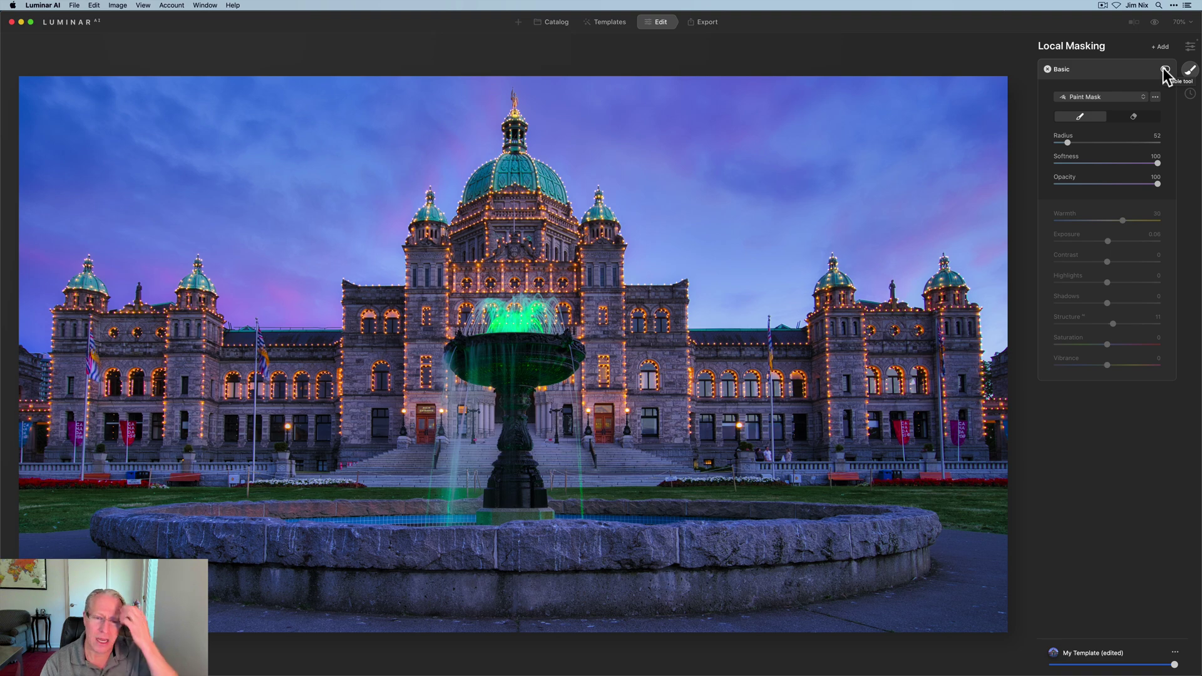
click(1165, 69)
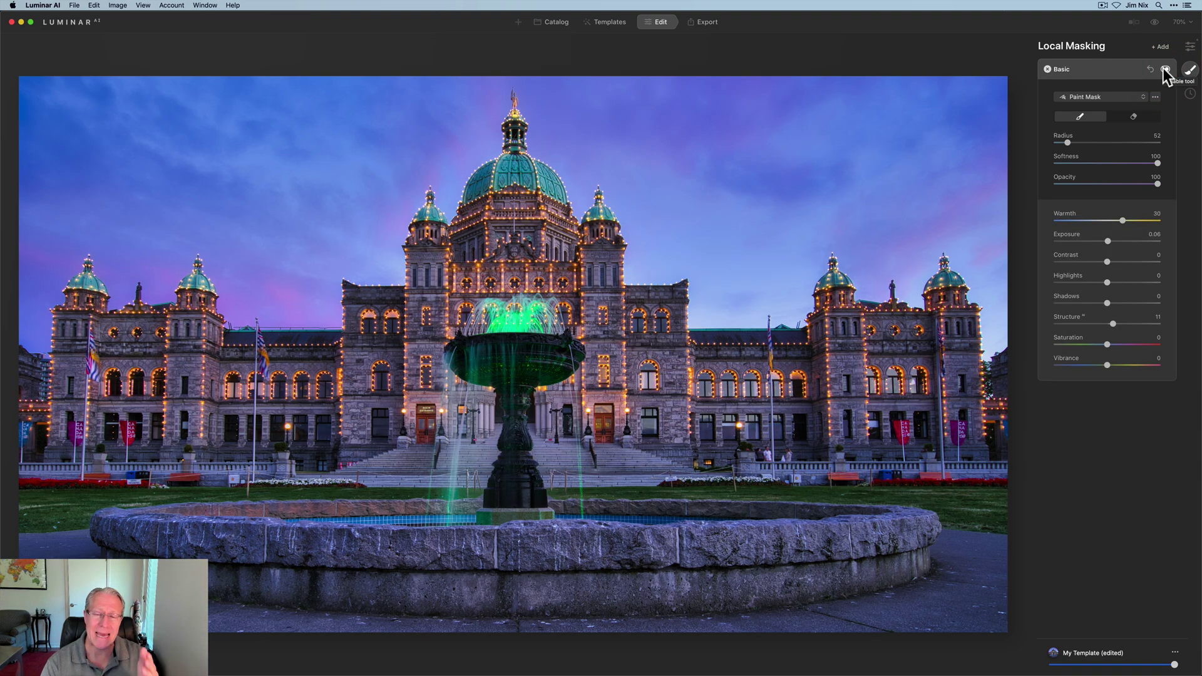
- Add a second Basic local mask for the stone fountain basin and set its Warmth to 30
click(1160, 47)
click(1149, 58)
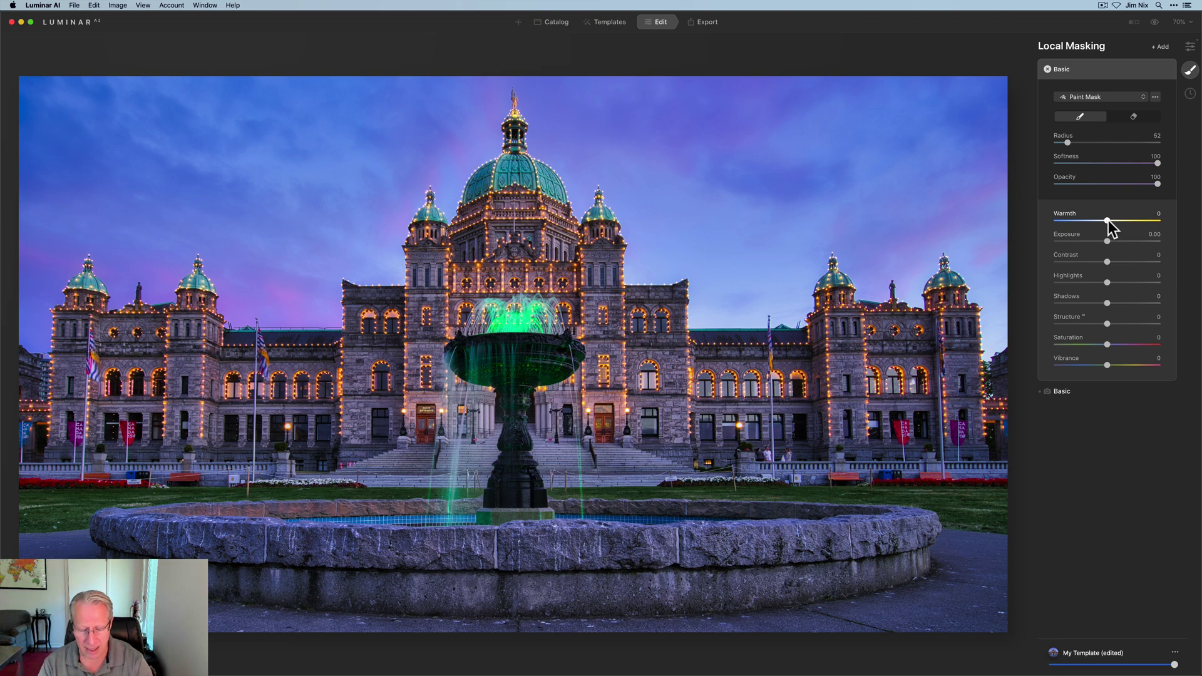
drag(1108, 219, 1123, 222)
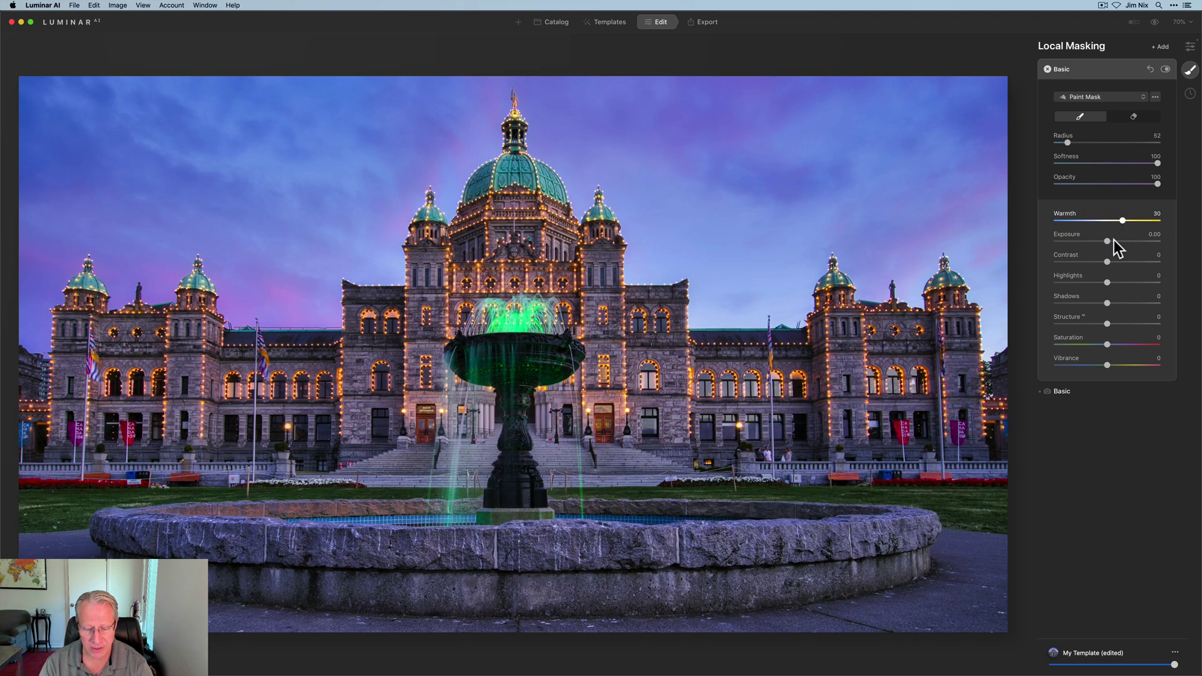
- Reduce the fountain mask's Highlights to -50 and its Saturation to -10
drag(1106, 283, 1077, 275)
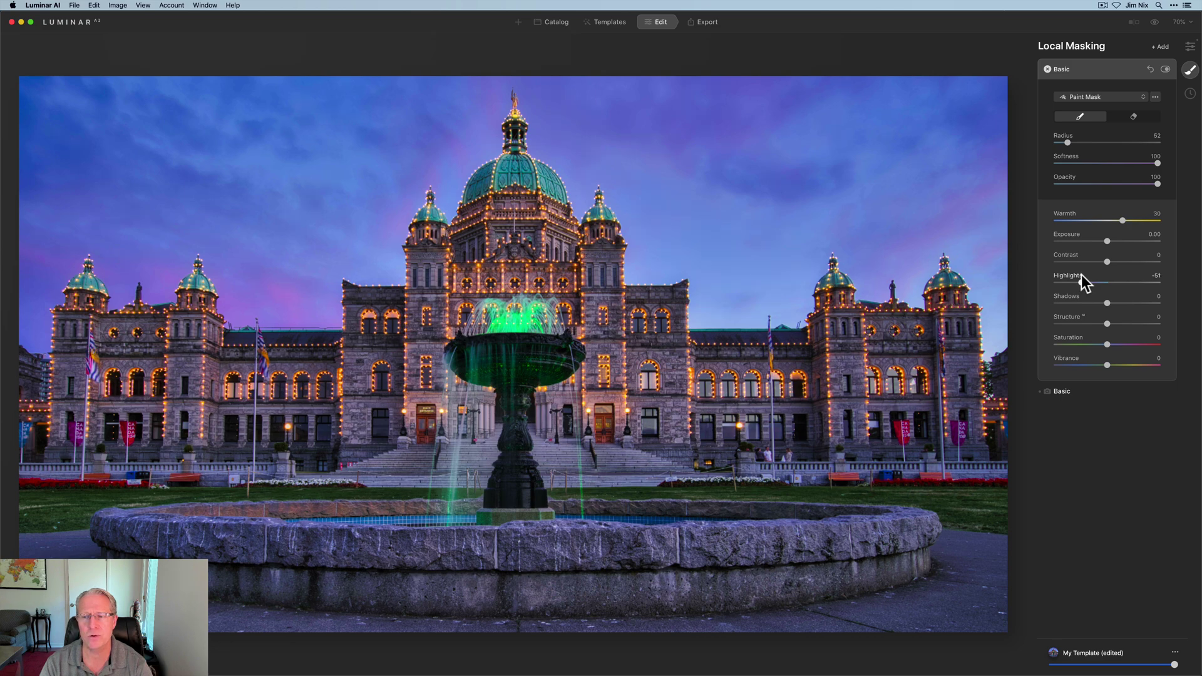
drag(1081, 275, 1081, 275)
click(1103, 343)
drag(1103, 344, 1101, 344)
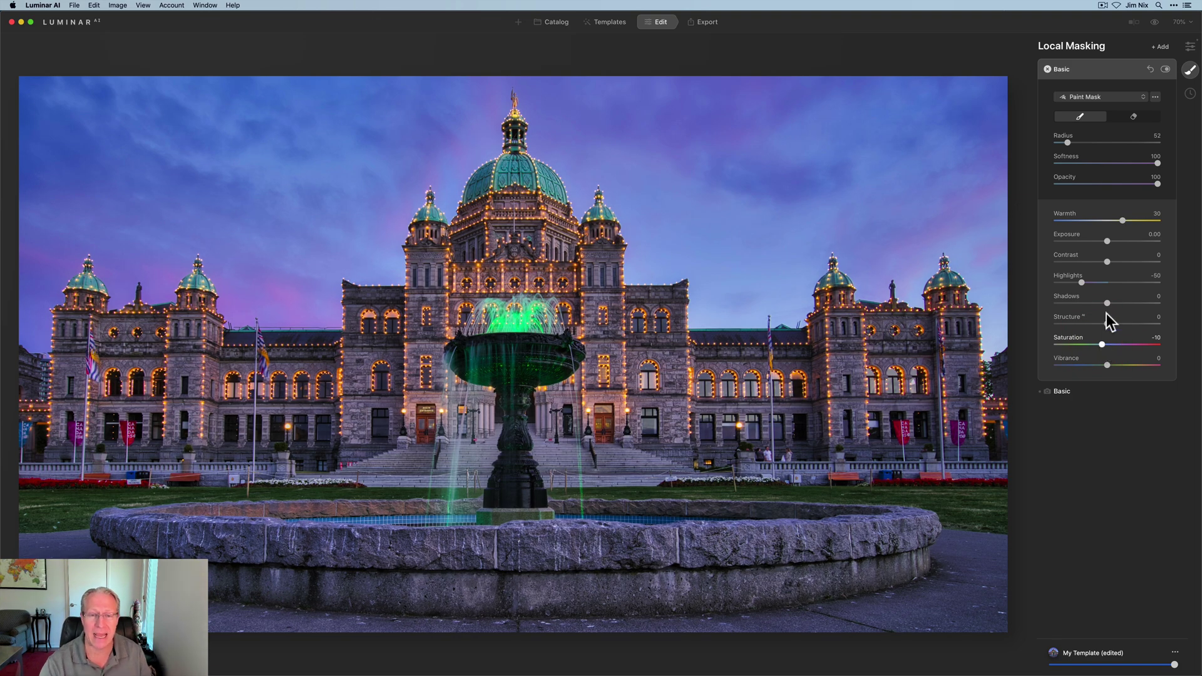
- Compare the photo with the fountain mask off and on, and collapse the mask's settings
click(1164, 69)
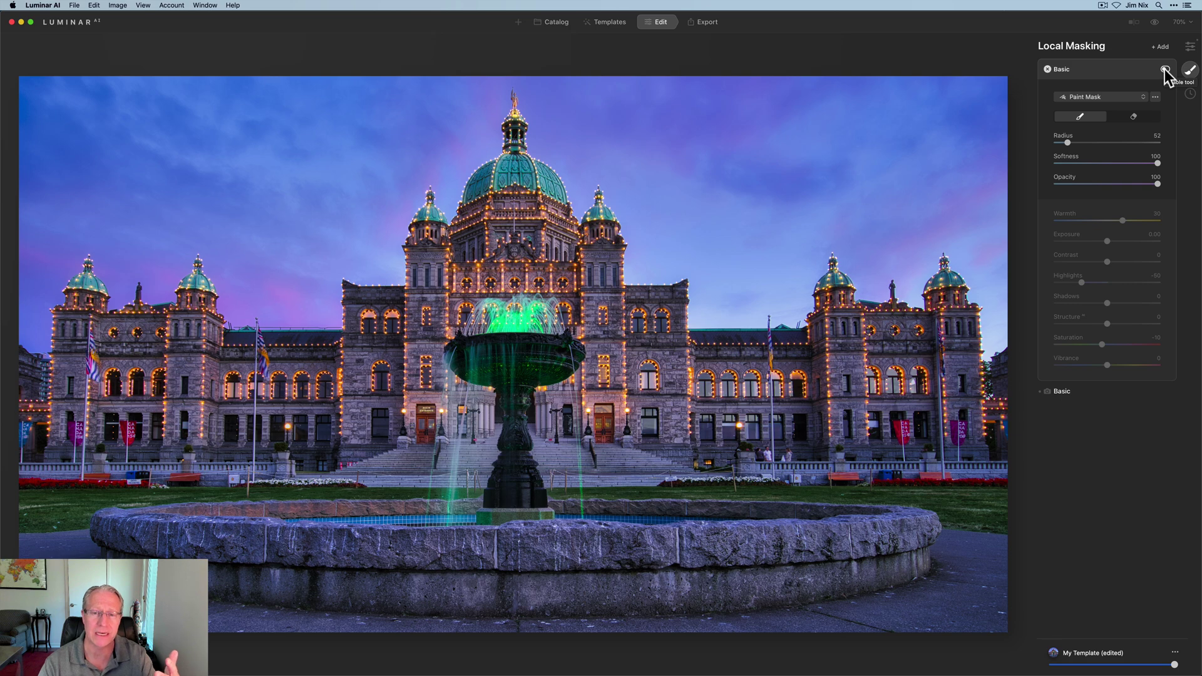
click(1164, 69)
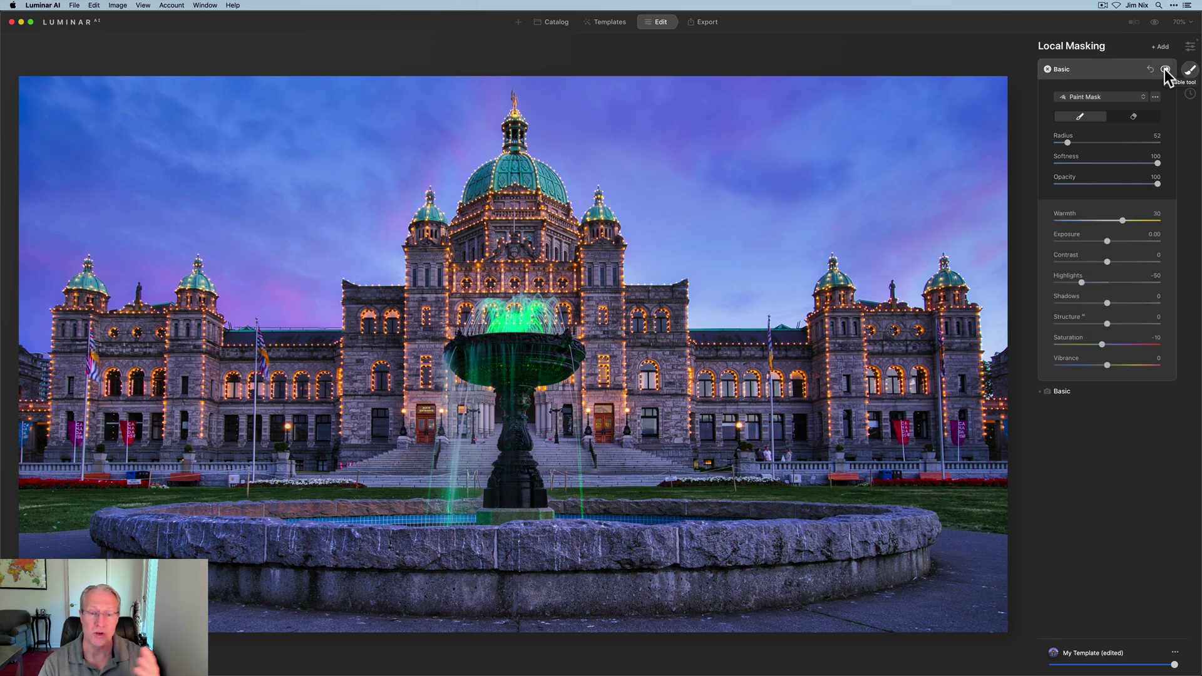
click(1164, 69)
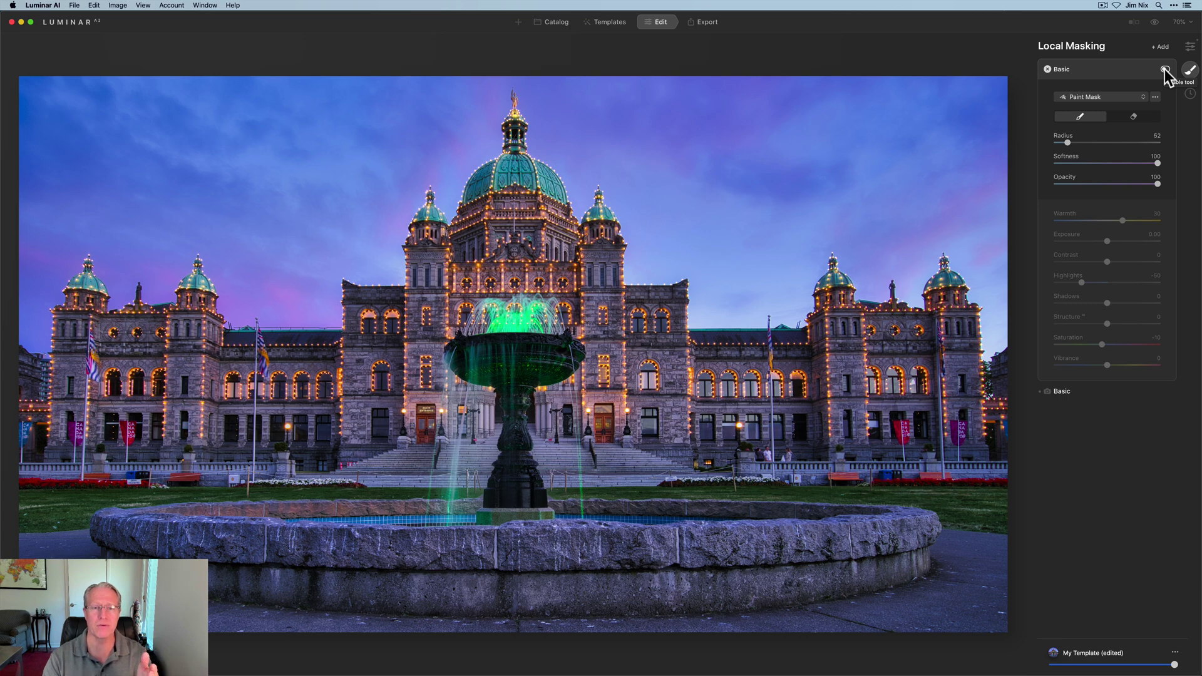
click(1164, 69)
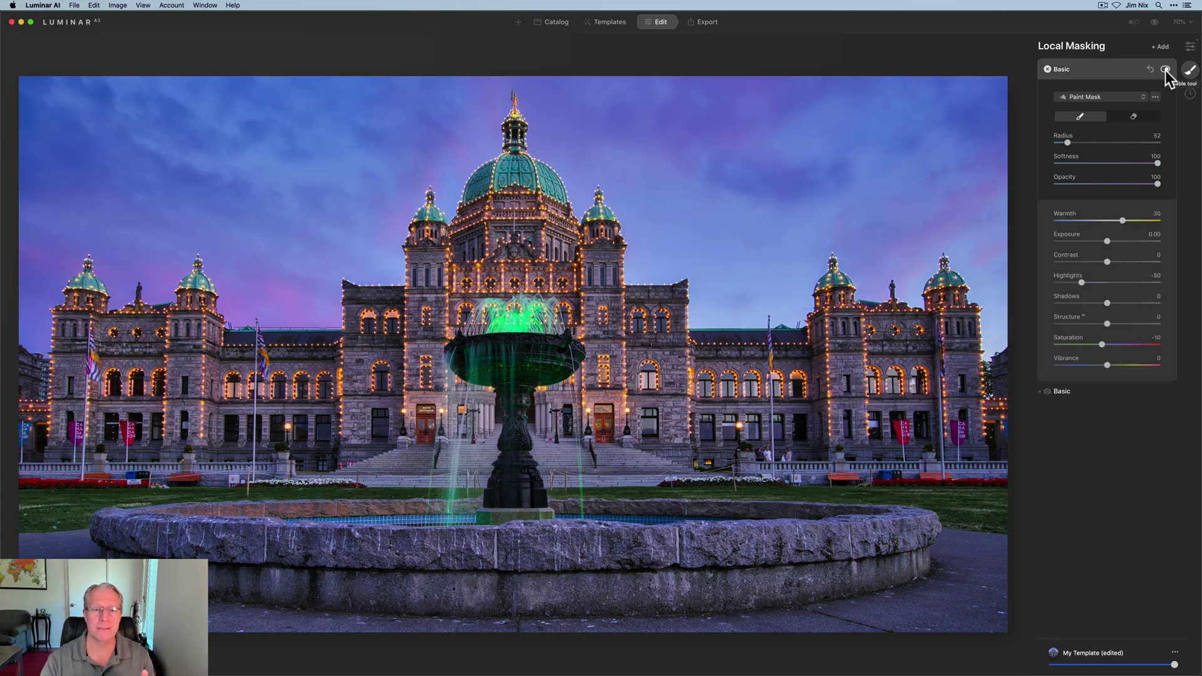
click(1123, 68)
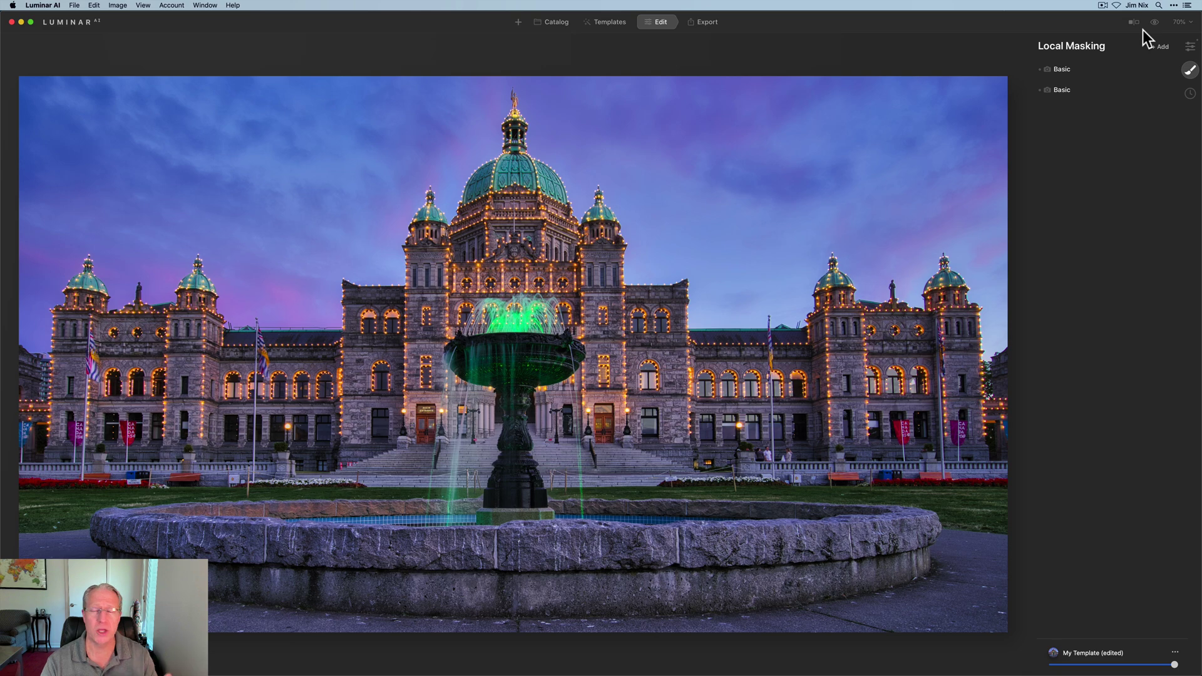
- Compare the finished edit with the original photo, using both the full preview and the split before/after view
click(1155, 23)
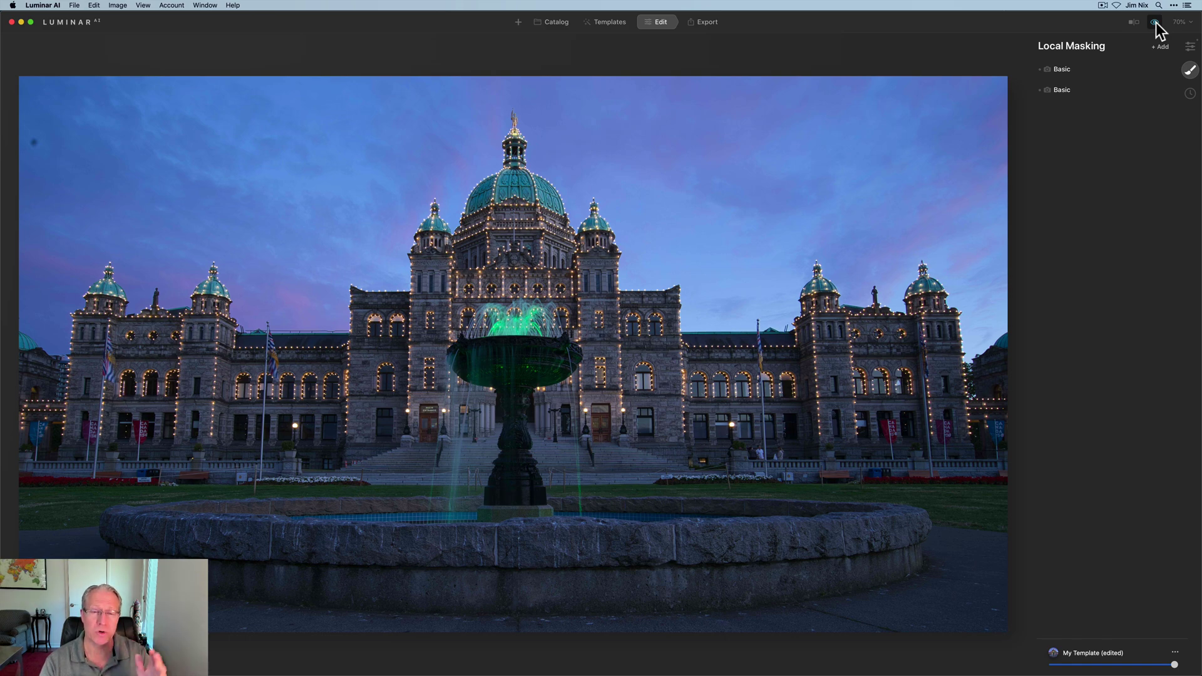
click(1155, 23)
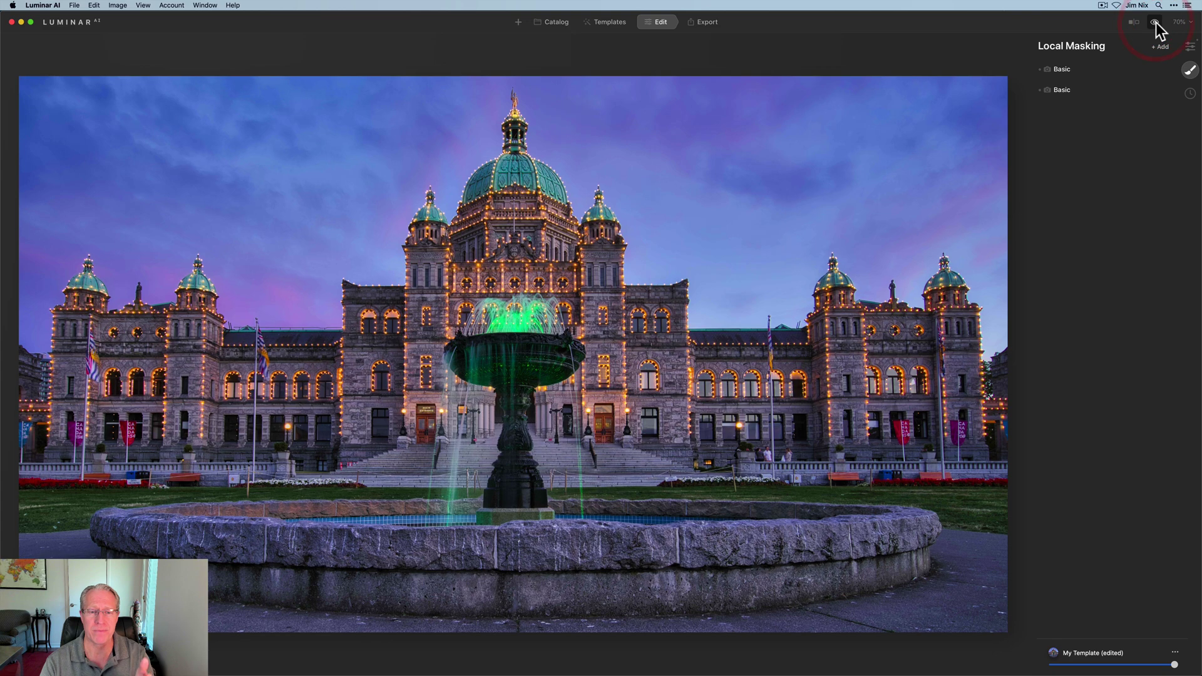
click(1136, 22)
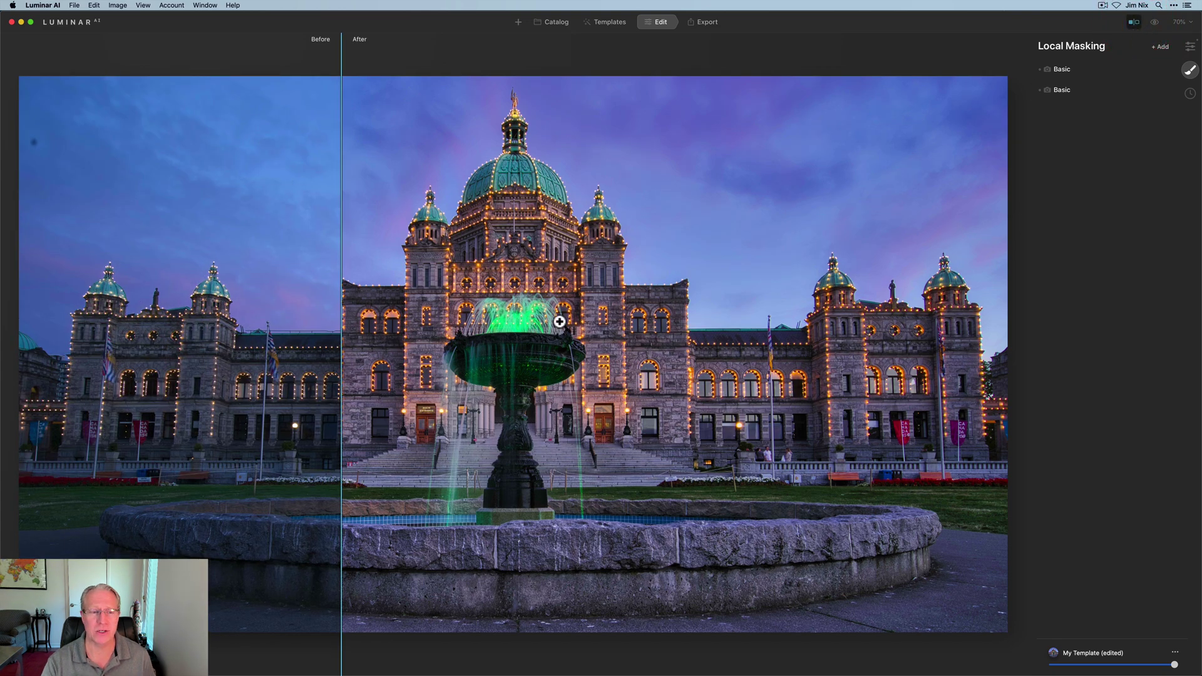
drag(342, 336, 404, 282)
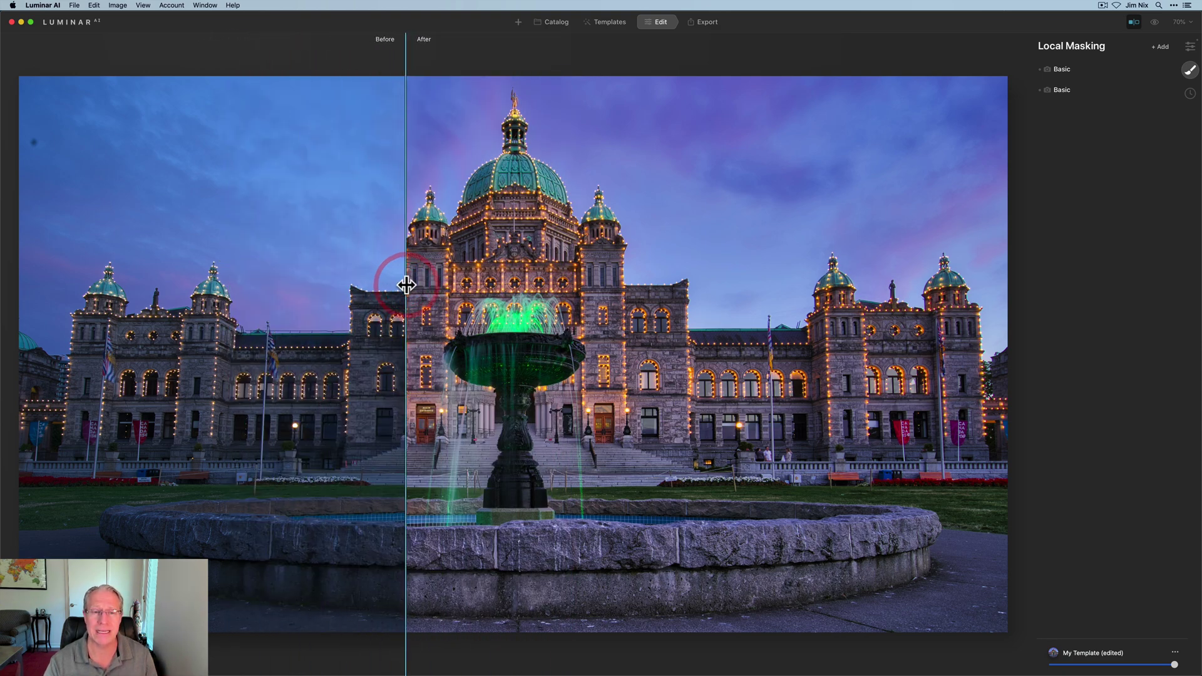
click(1132, 24)
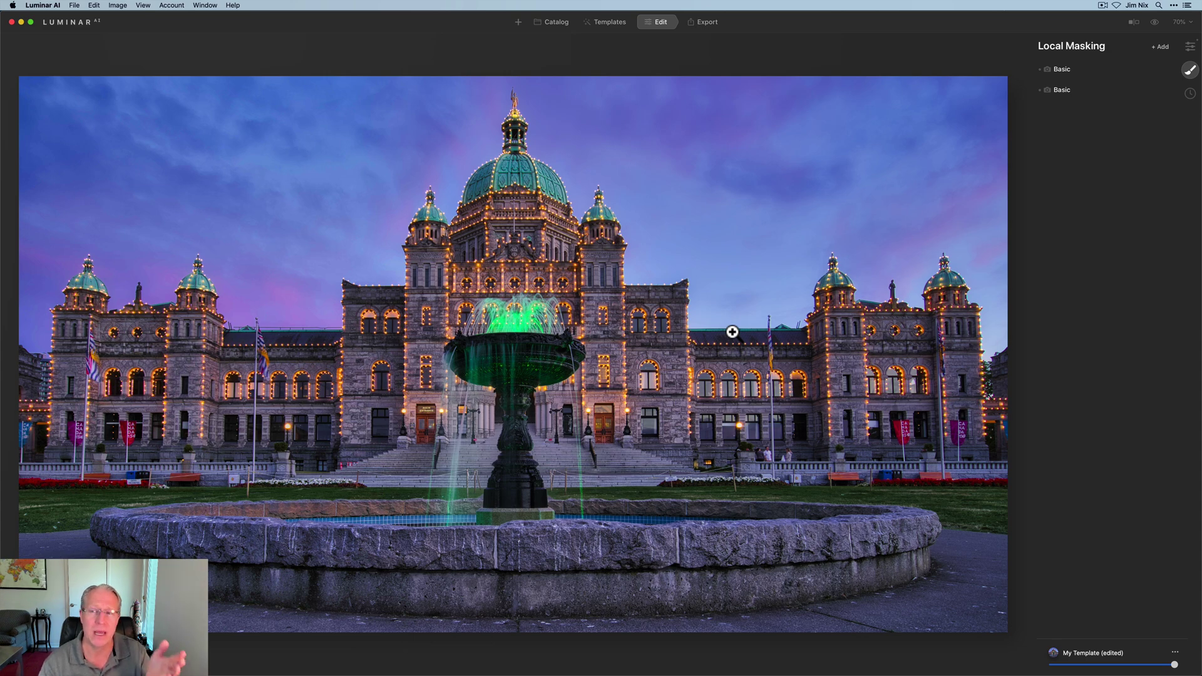
click(1155, 23)
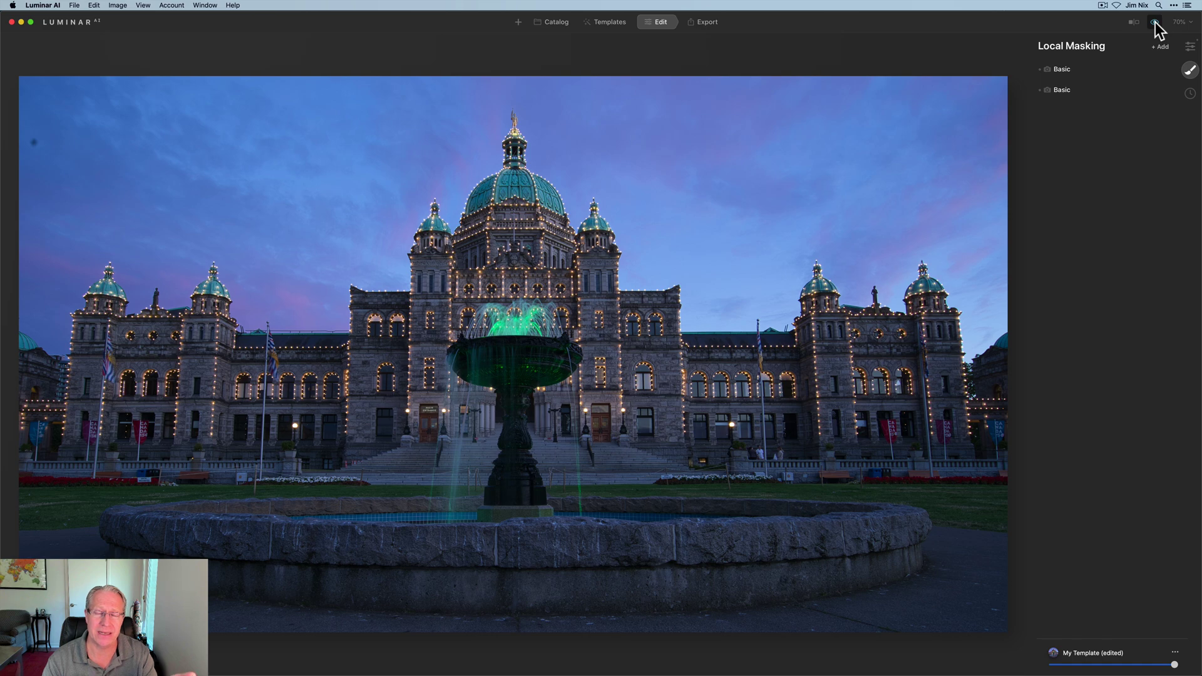
click(1154, 23)
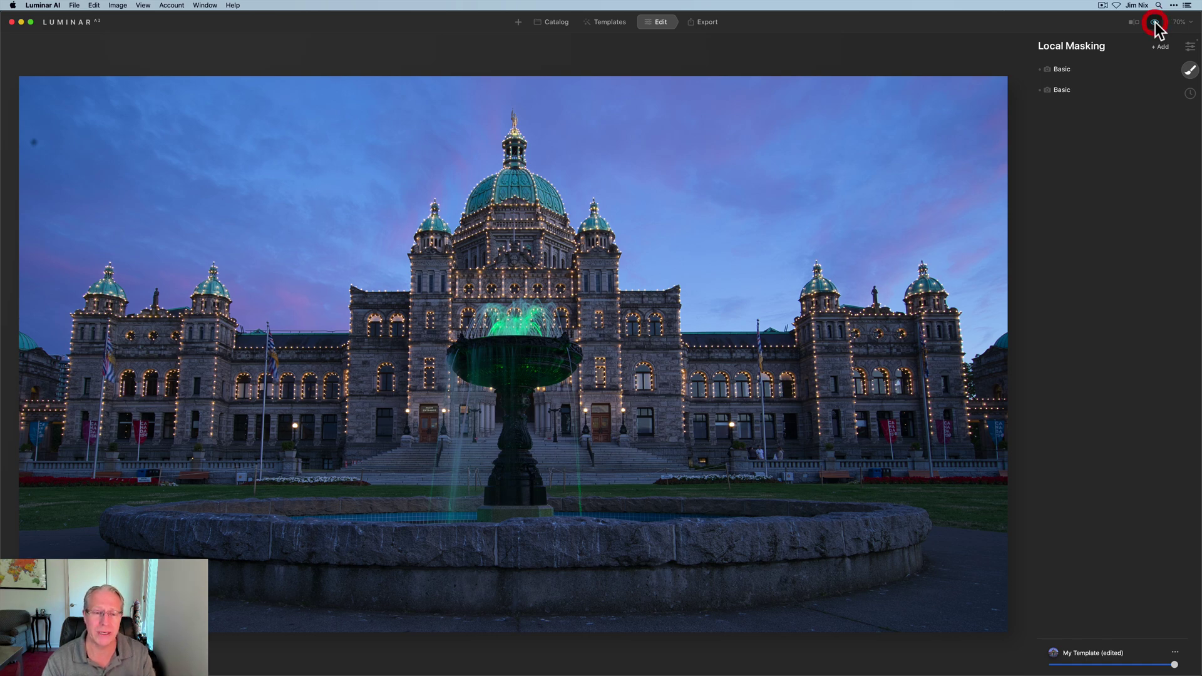